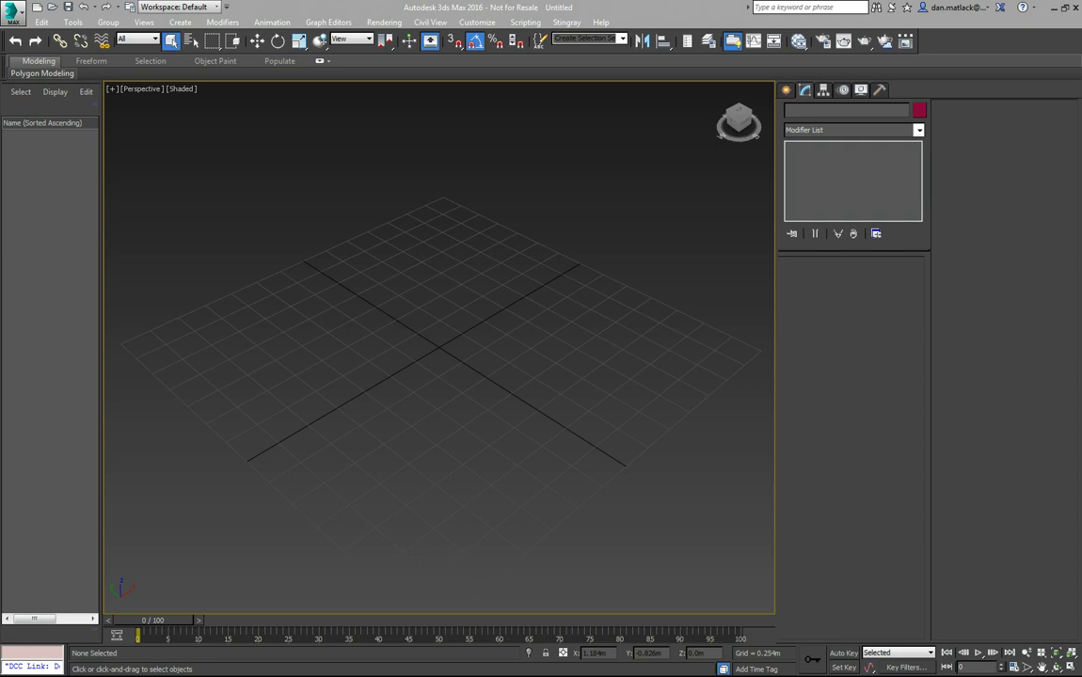
- Create a standard primitive sphere near the centre of the grid and set its radius to 1 m
middle_drag(542, 335, 539, 324)
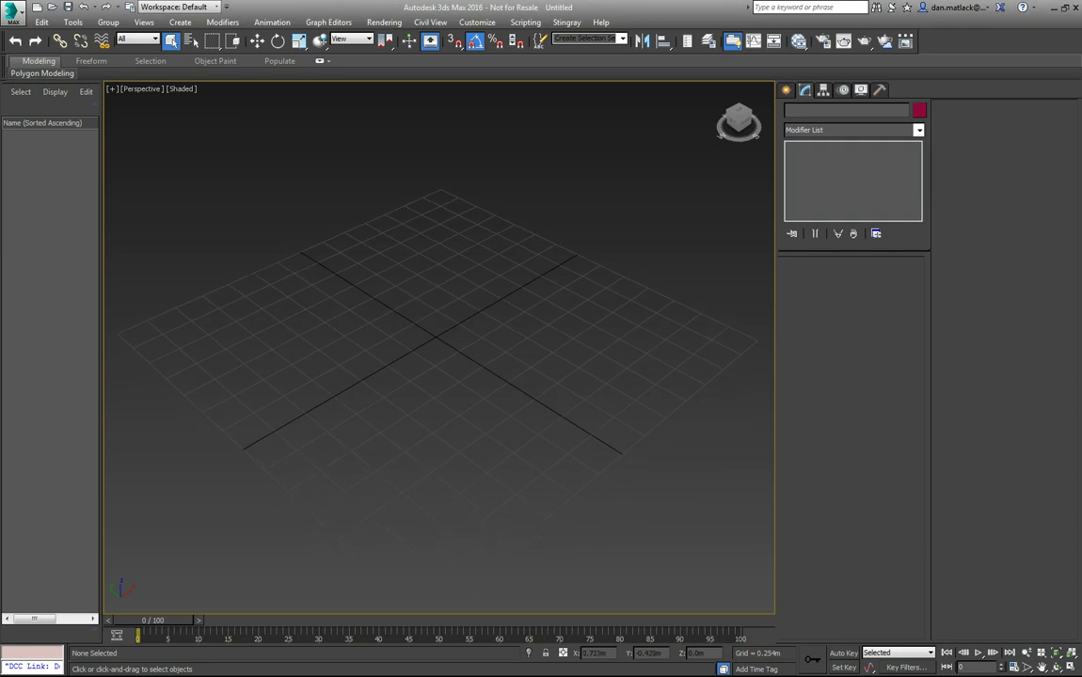
click(787, 90)
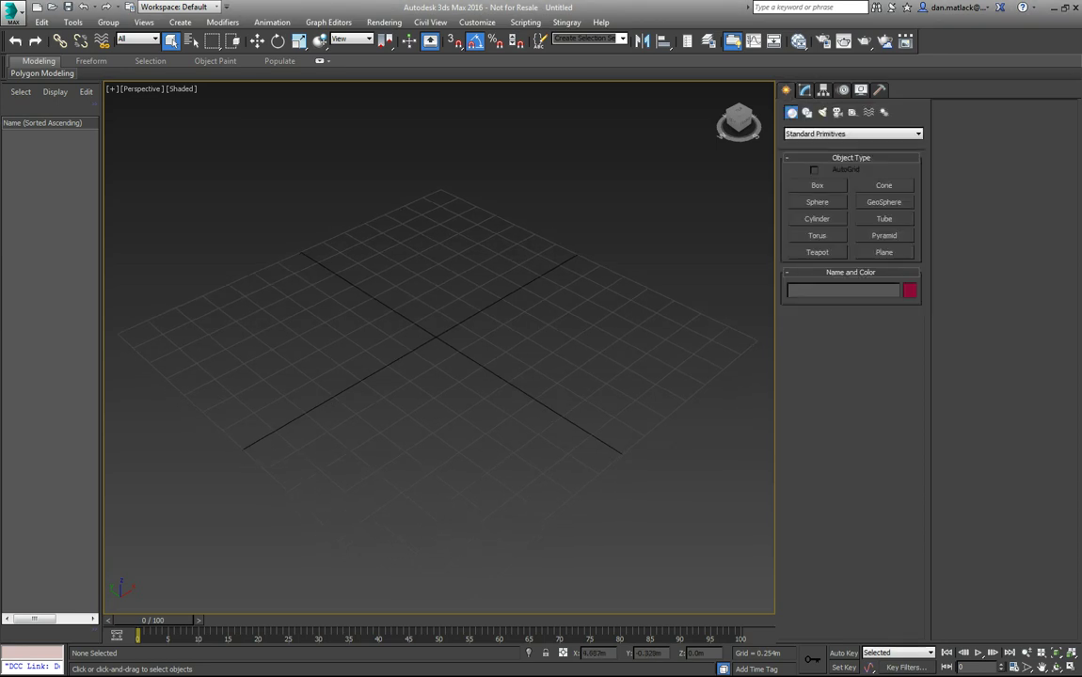
click(818, 202)
drag(434, 340, 538, 372)
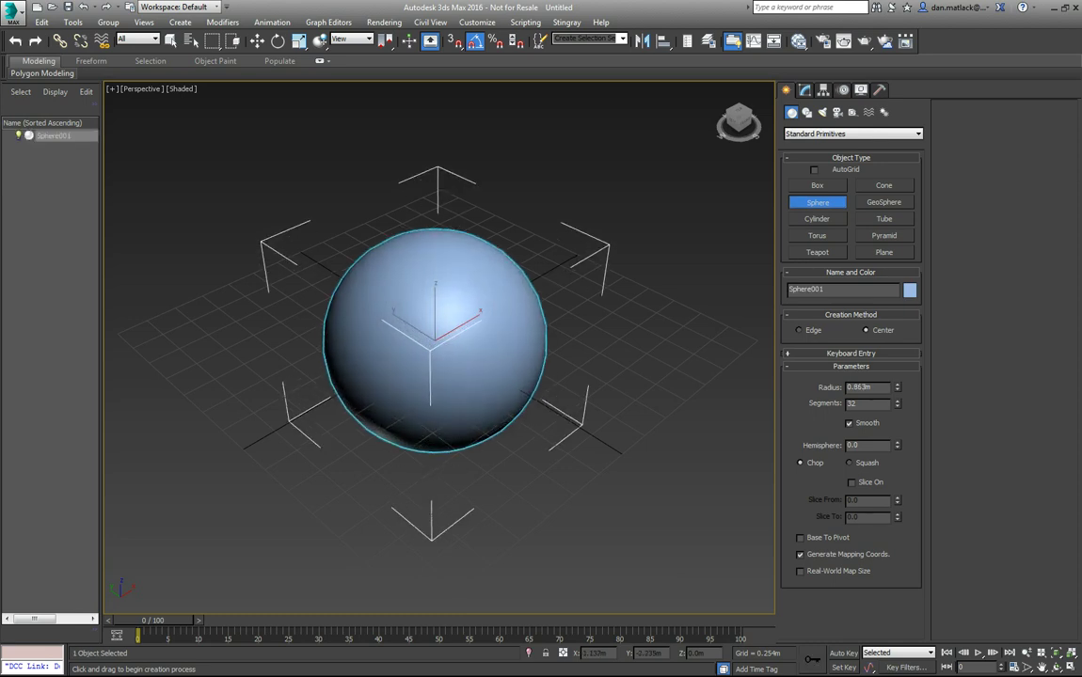
drag(872, 388, 772, 348)
text(1)
key(Return)
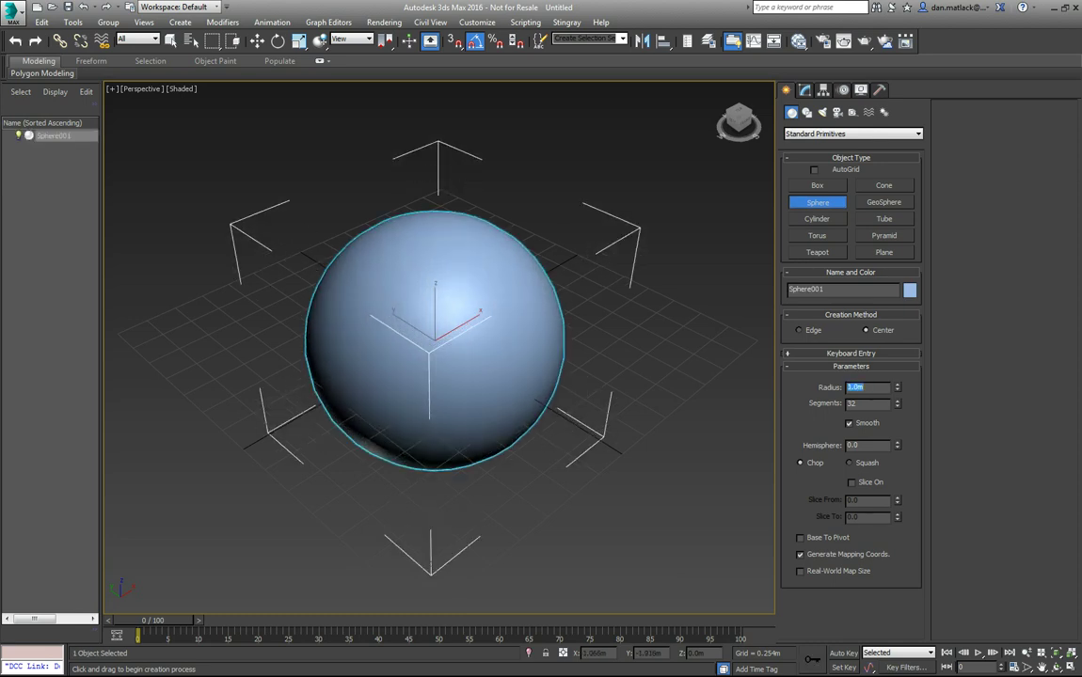
- Move the sphere to the world origin by setting its absolute X, Y and Z position to 0
key(w)
key(F12)
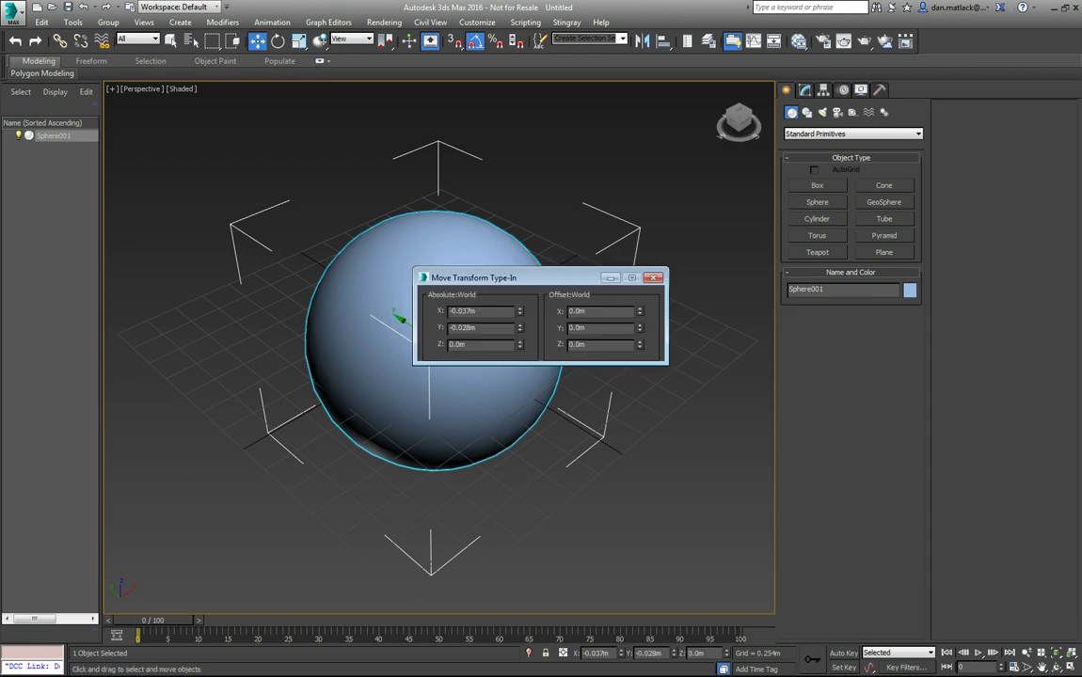
text(0)
key(Tab)
text(0)
key(Tab)
text(0)
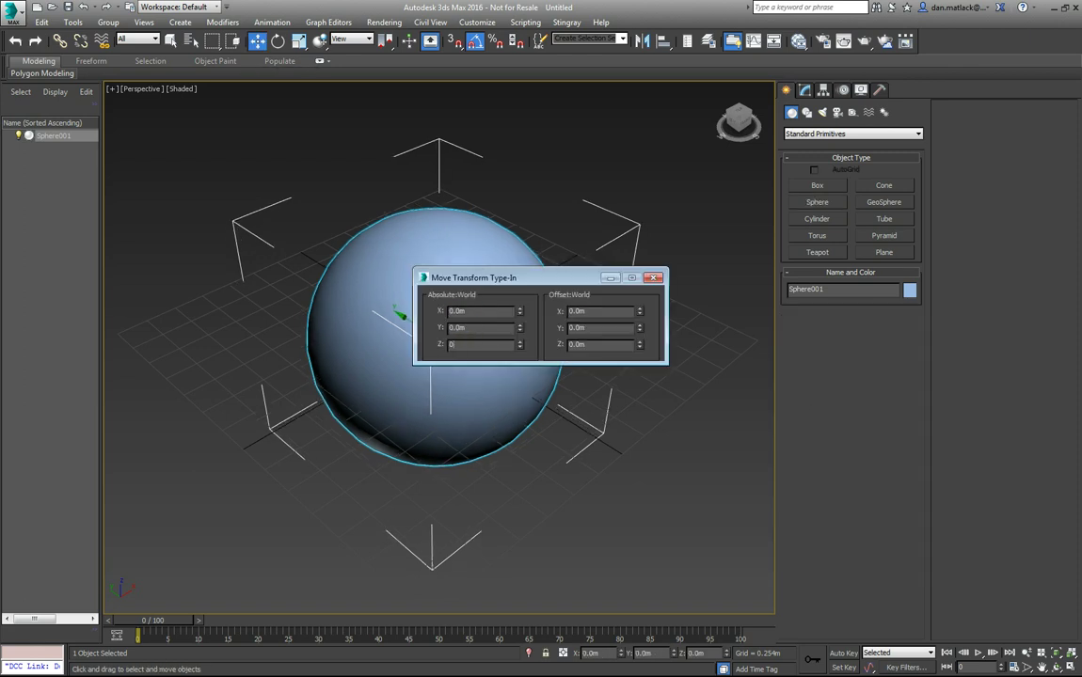
key(Tab)
key(Escape)
- Open the Slate Material Editor
alt+middle_drag(447, 353, 438, 320)
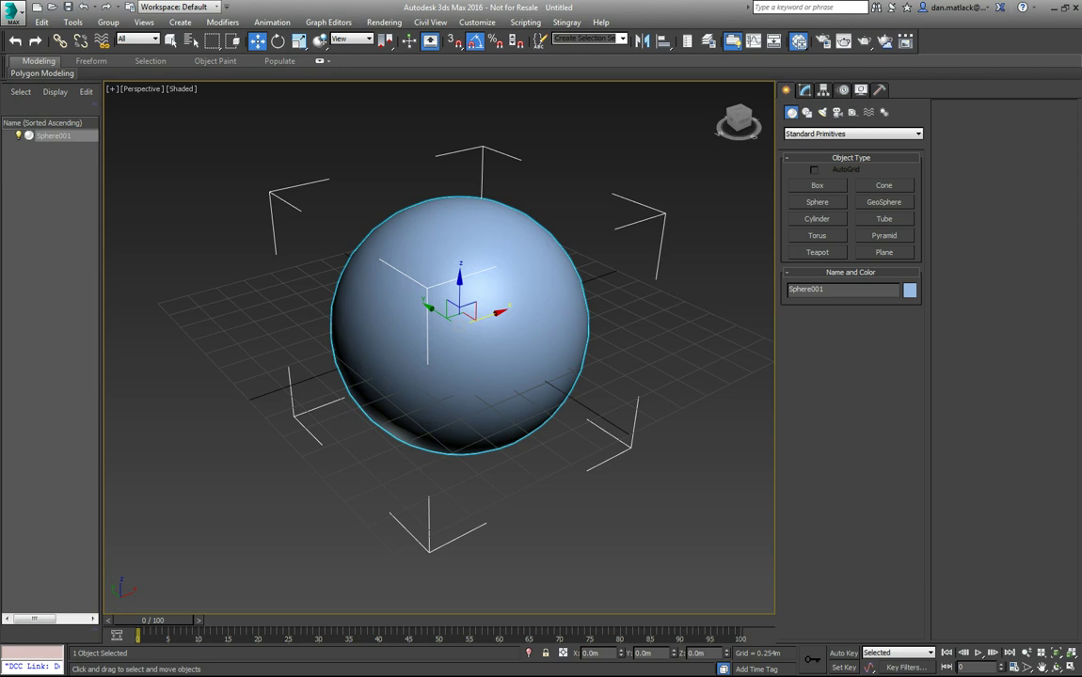
click(798, 40)
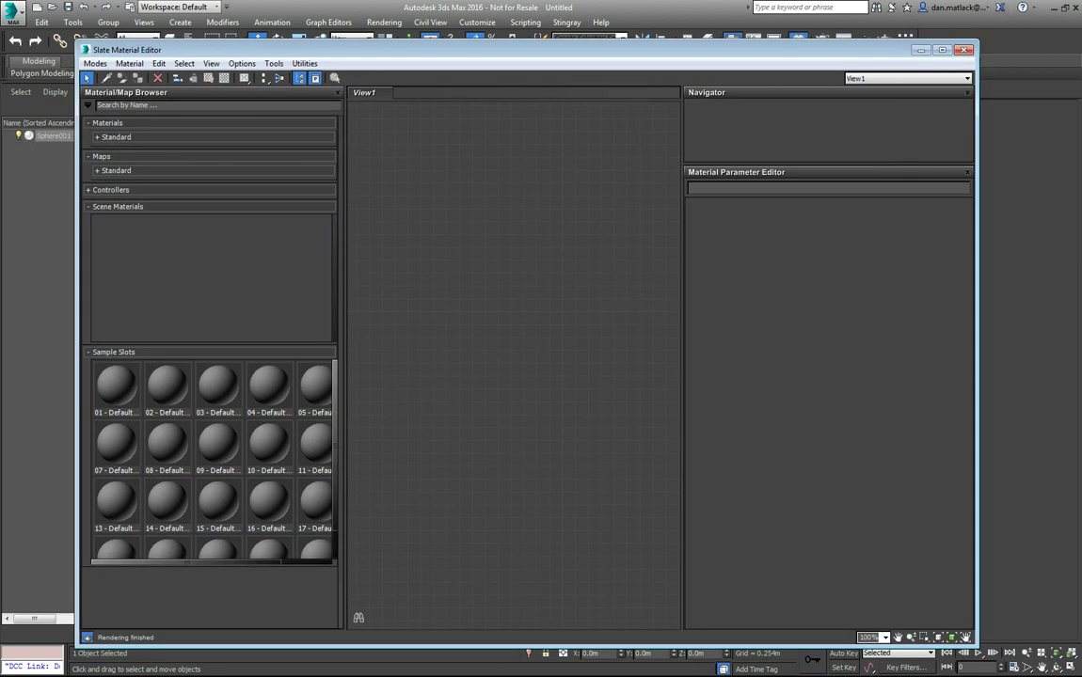
- Switch the material editor to Compact mode and back to Slate mode
click(94, 63)
click(145, 79)
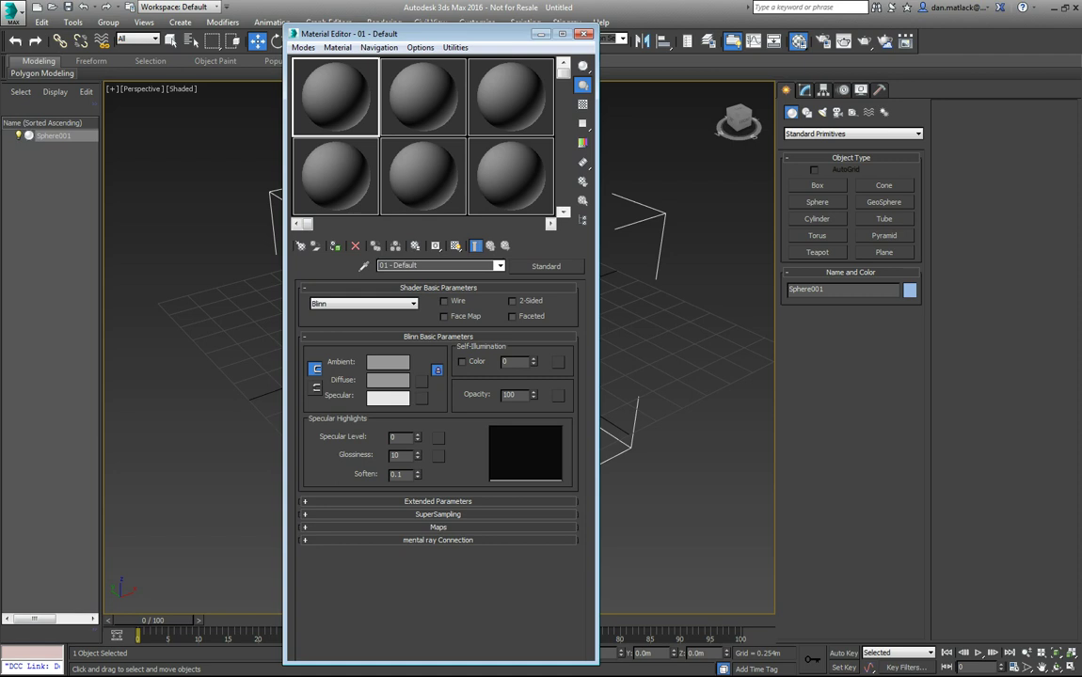
click(303, 47)
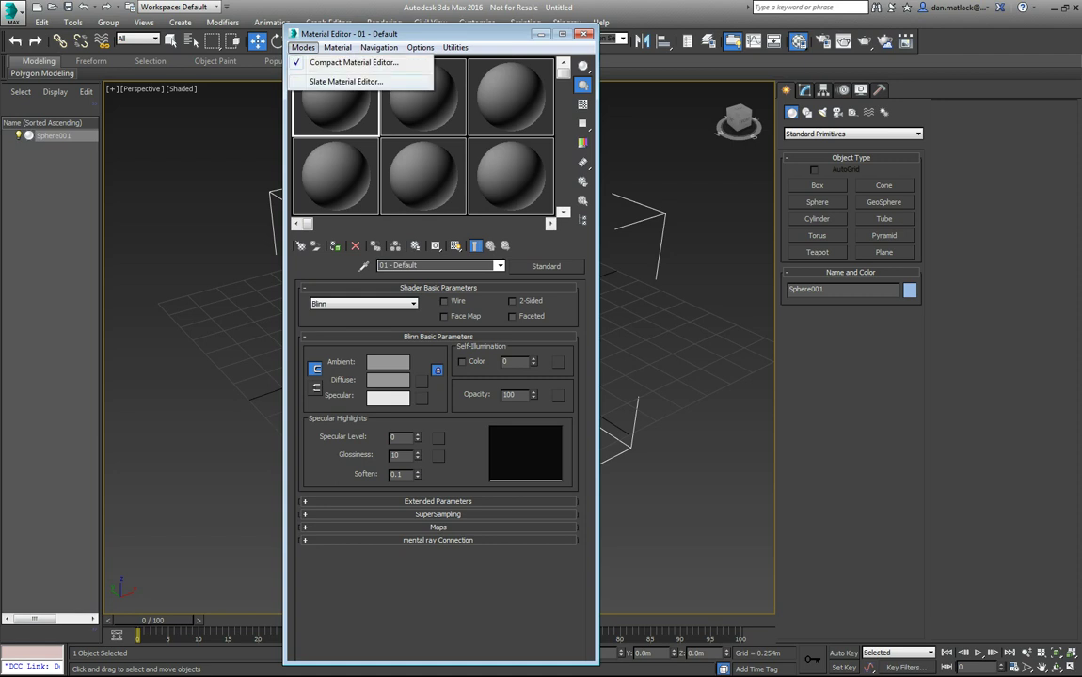
click(345, 81)
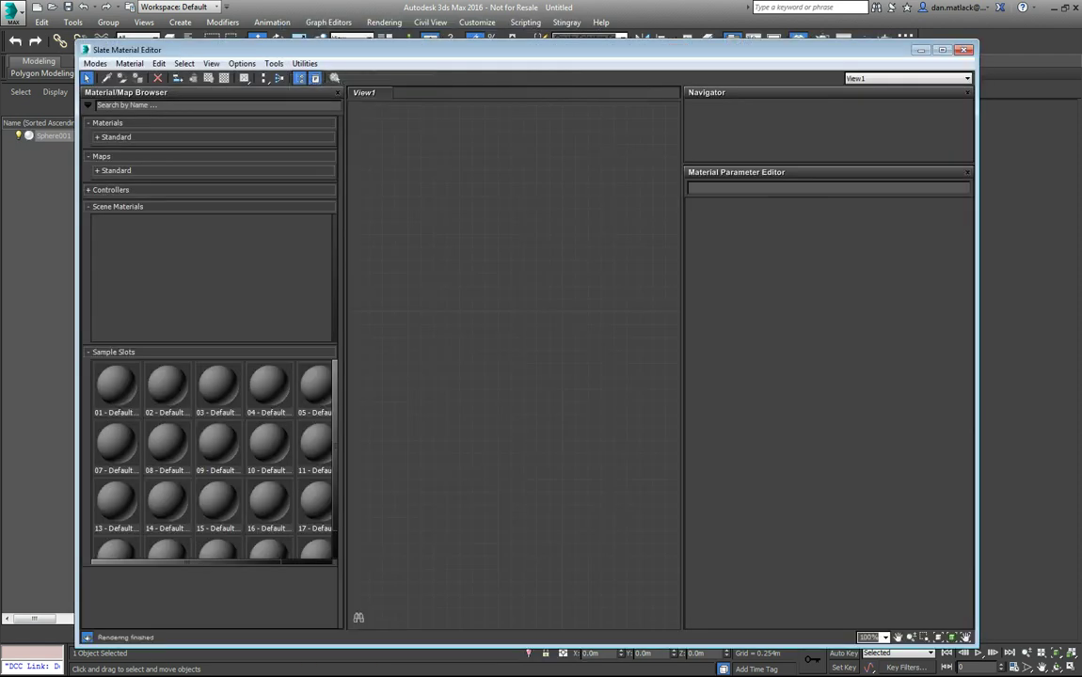
- Add a DirectX Shader material node to the empty material view
right_click(412, 256)
mouse_move(465, 263)
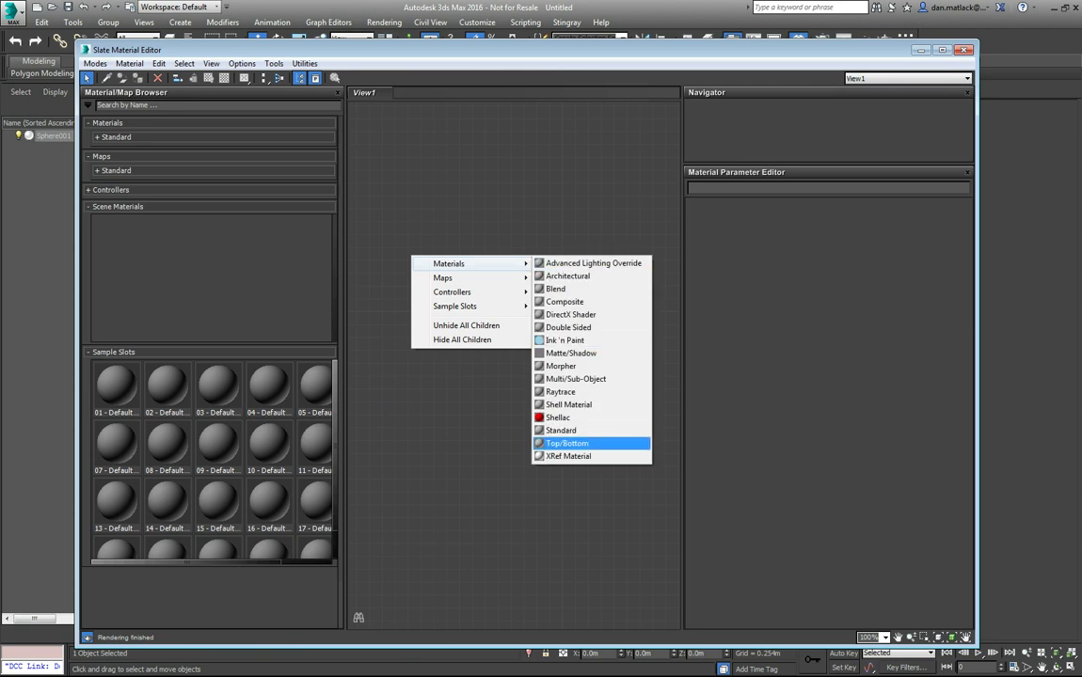
click(570, 314)
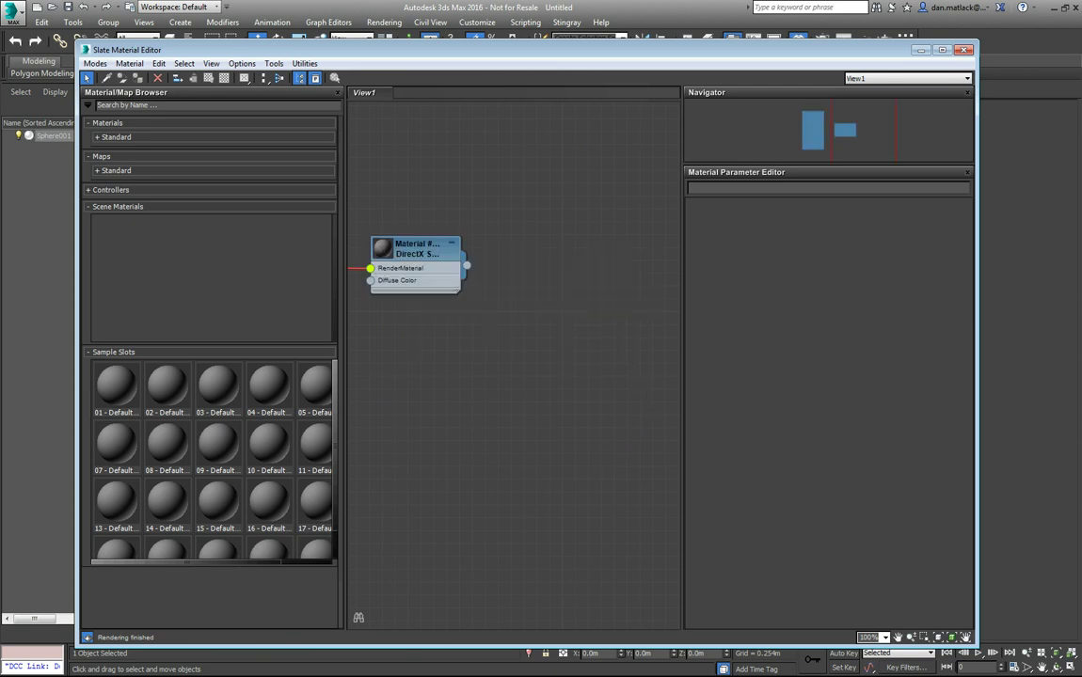
middle_drag(442, 325, 603, 348)
click(577, 273)
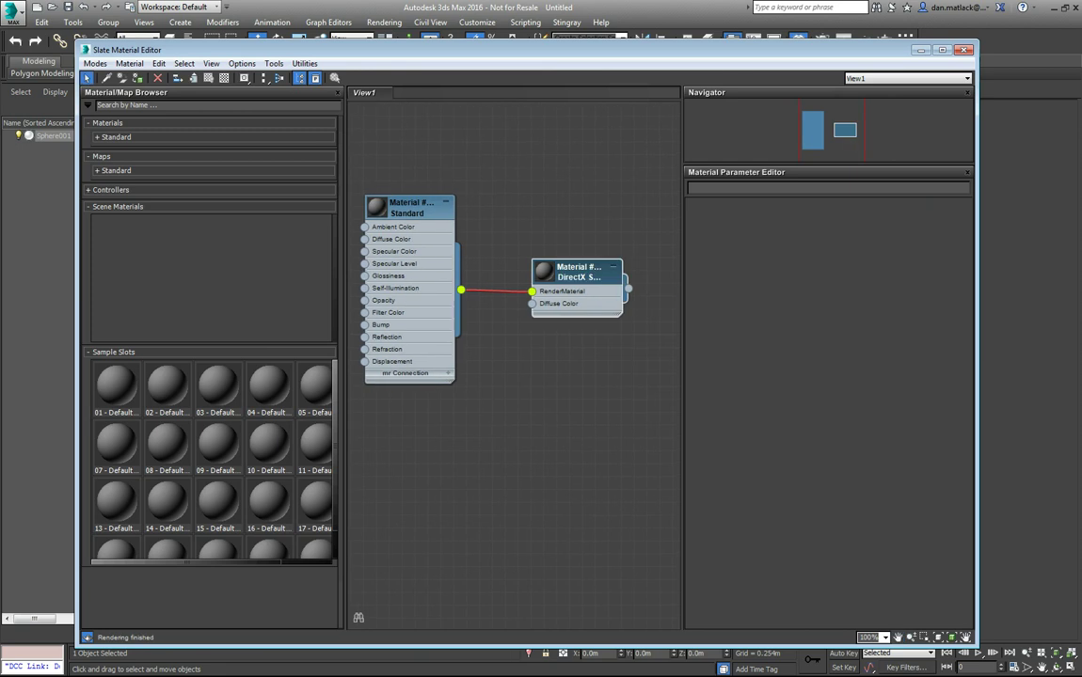
drag(621, 333, 503, 228)
- Show the DirectX Shader material's parameters and set its shader type to Stingray
double_click(578, 273)
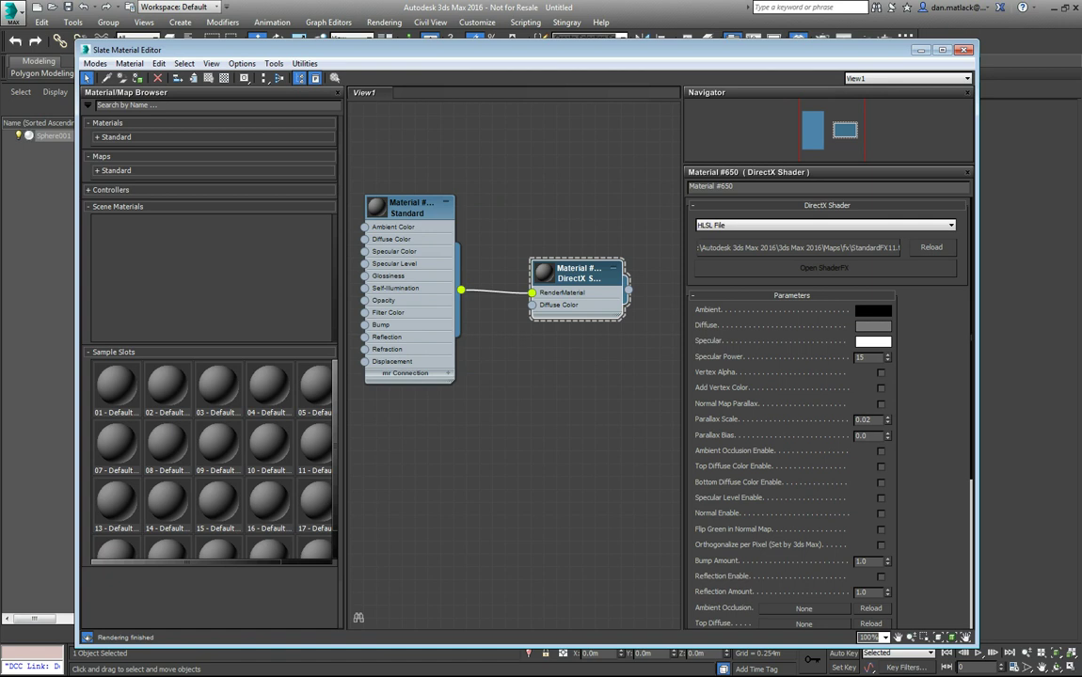
click(825, 226)
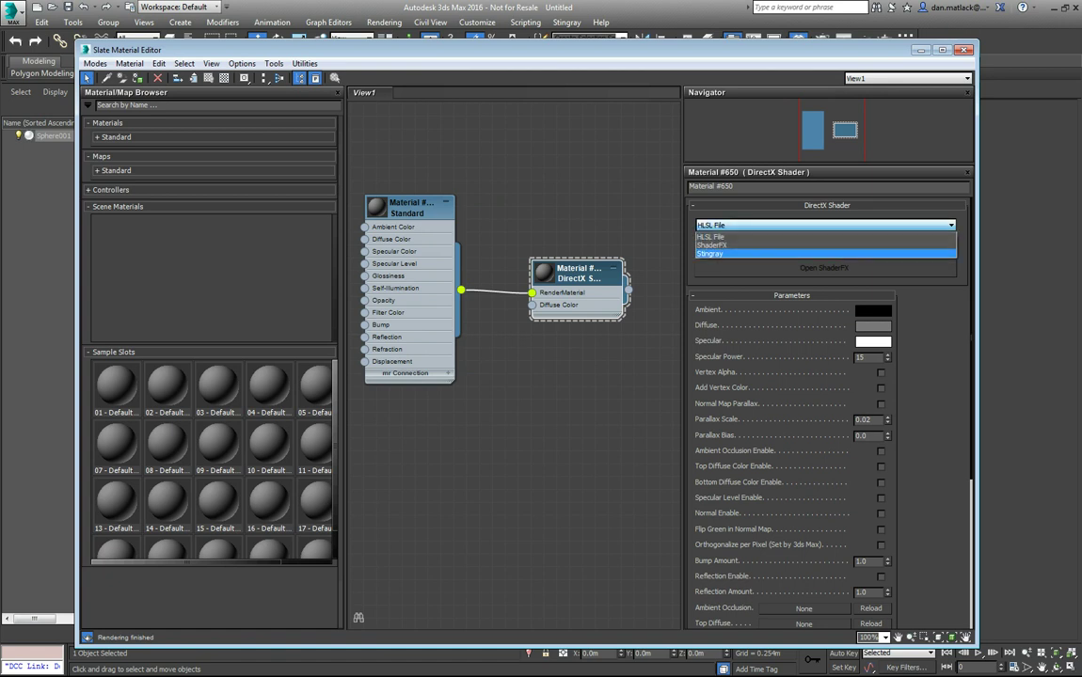
click(825, 254)
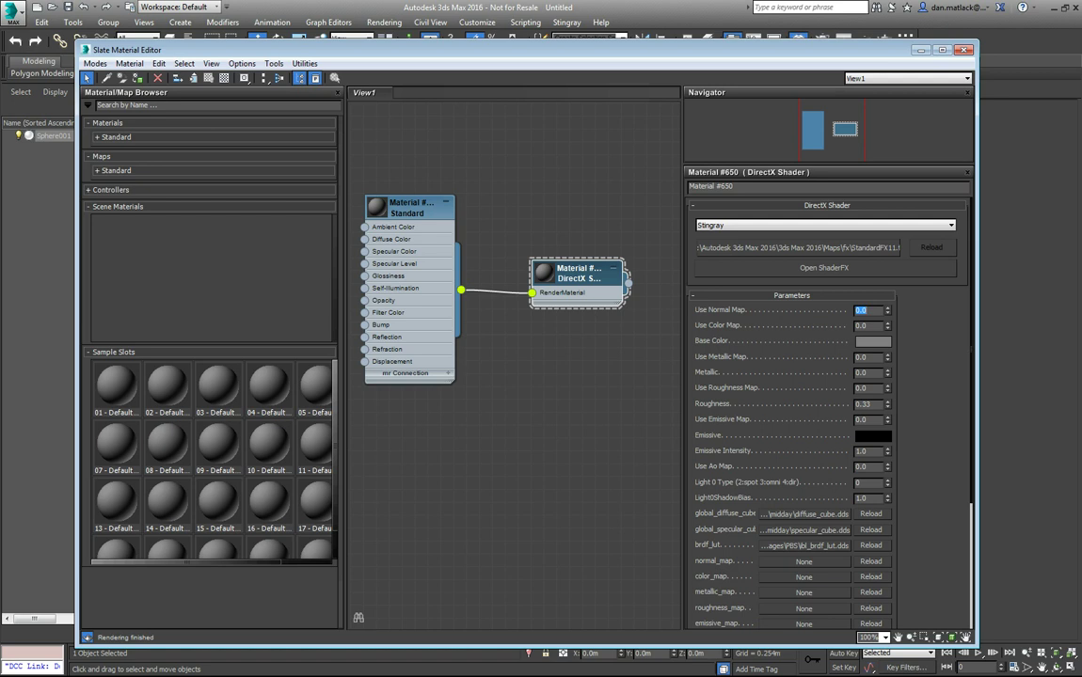
- Look through the Stingray shader's parameters, map slots, light settings and software render style
scroll(828, 404, down, 5)
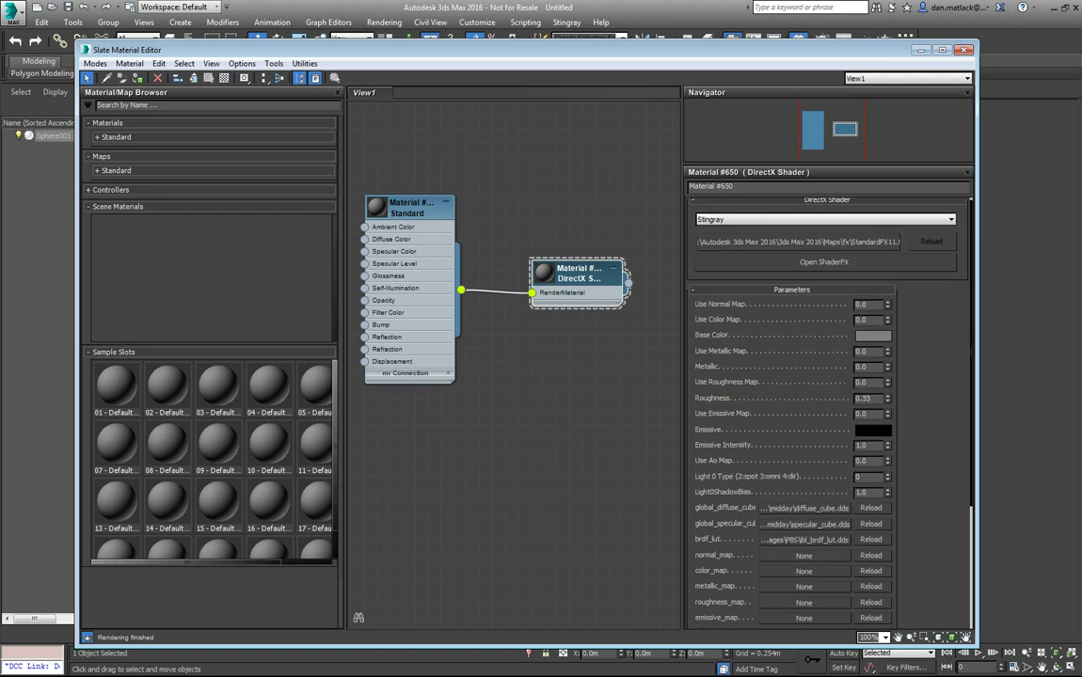
scroll(828, 405, down, 1)
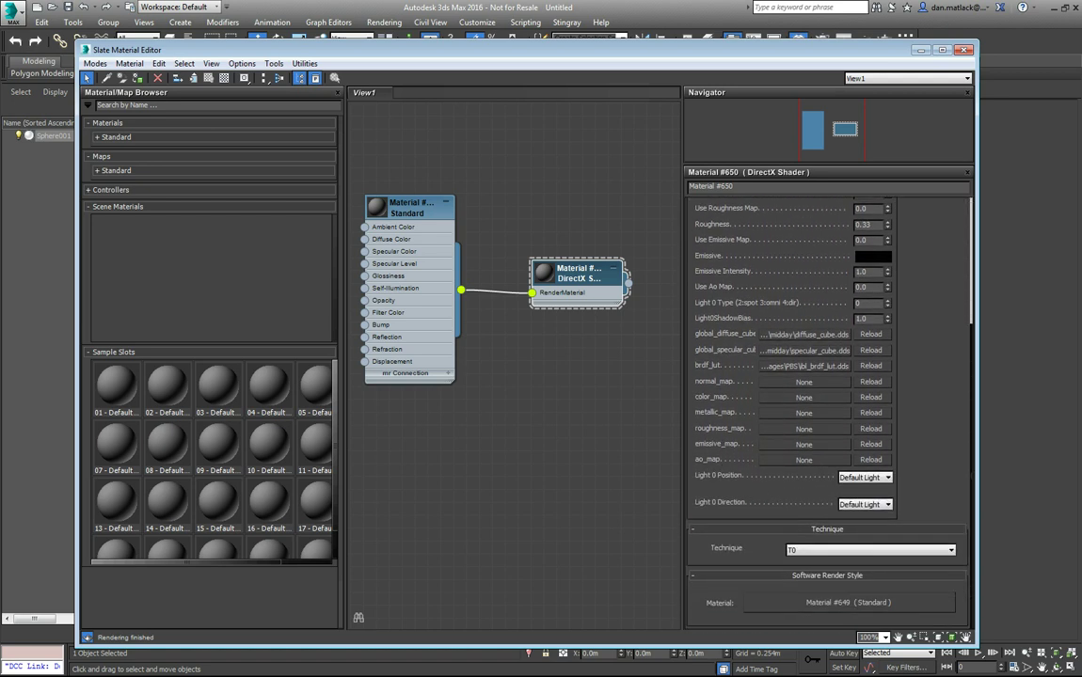
scroll(827, 404, up, 5)
scroll(828, 405, down, 3)
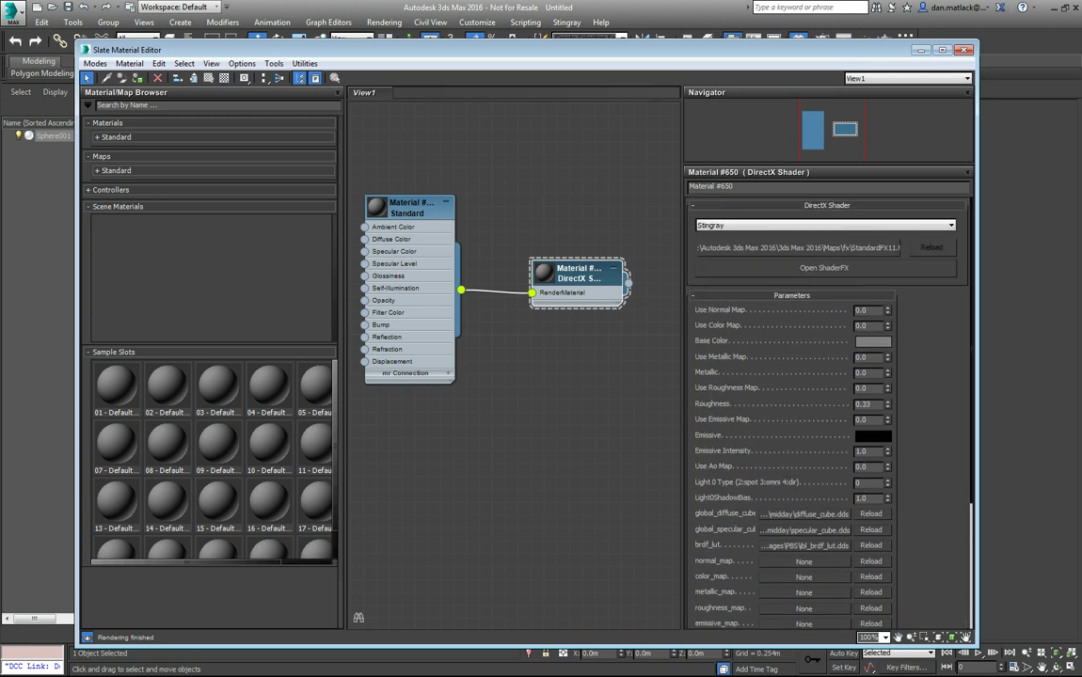
scroll(828, 405, down, 1)
- Open the shader in ShaderFX, examine its node graph up to the Standard Base node, and close ShaderFX
scroll(828, 405, up, 5)
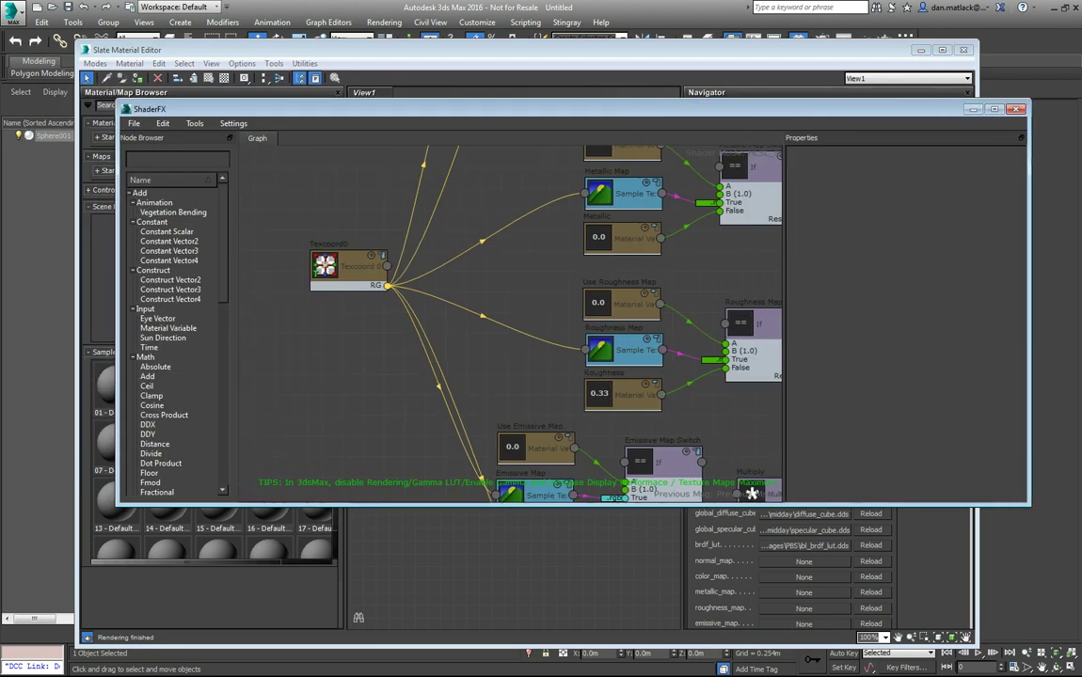
scroll(519, 221, down, 3)
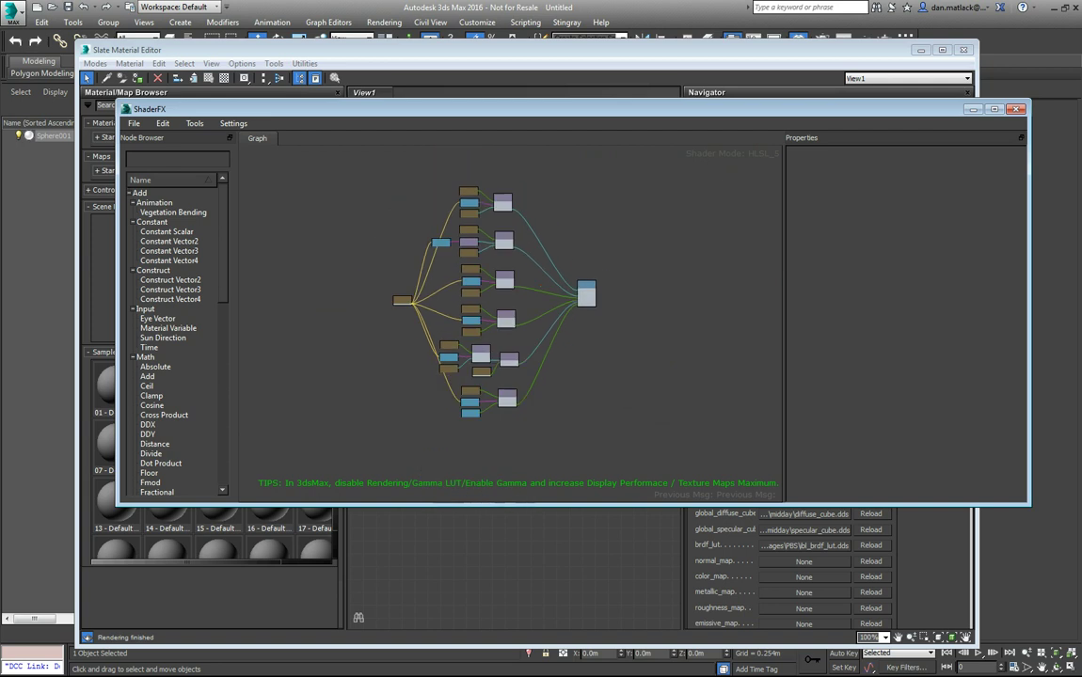
scroll(506, 313, up, 3)
scroll(644, 290, up, 5)
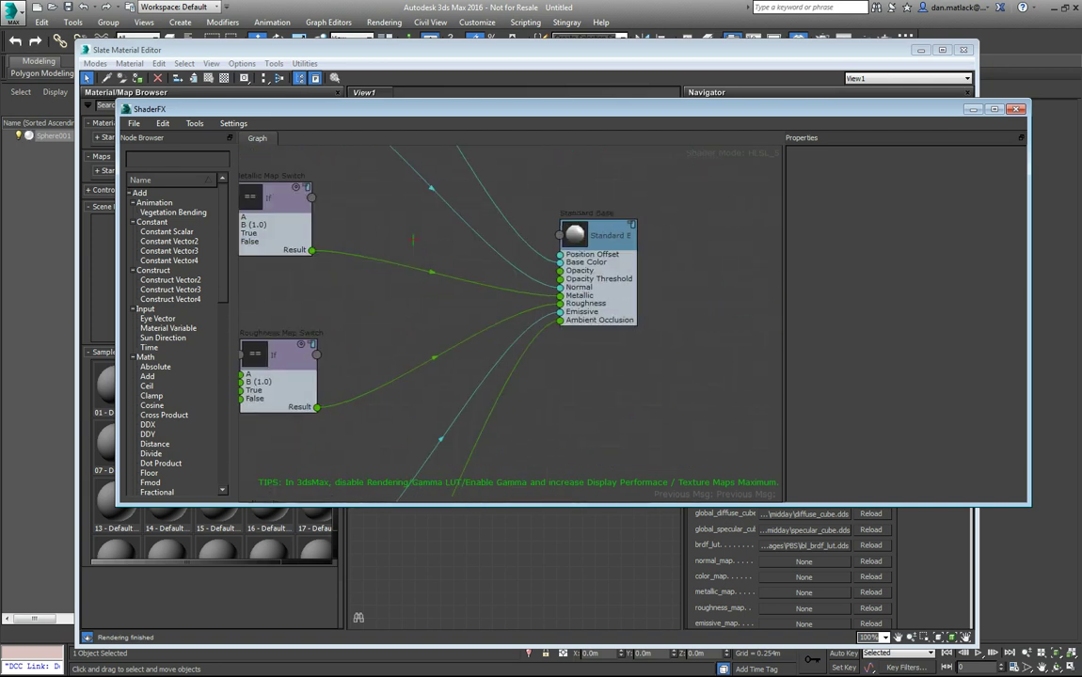
middle_drag(388, 309, 520, 289)
scroll(520, 289, down, 3)
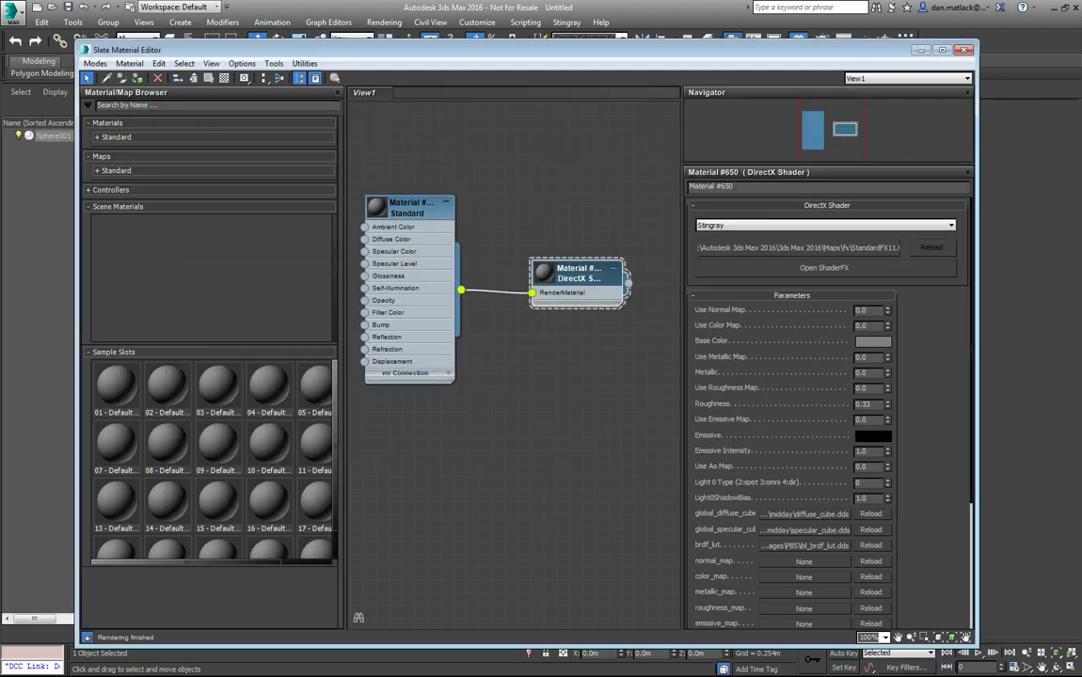
- Rename the DirectX Shader material as brick_test
scroll(828, 376, down, 5)
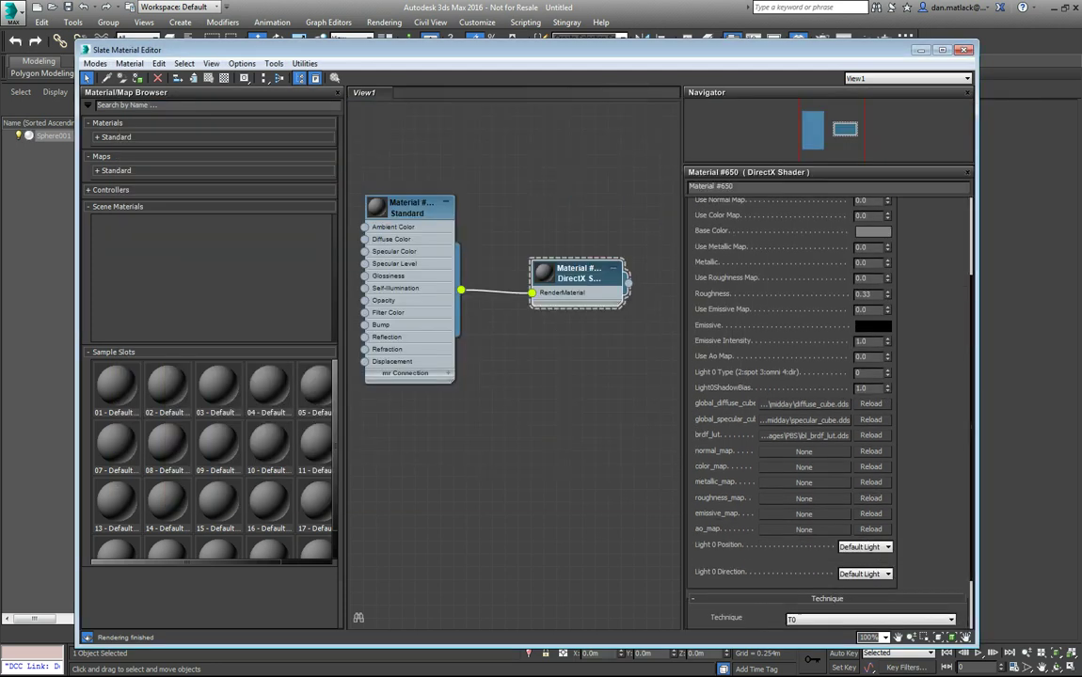
scroll(828, 395, up, 3)
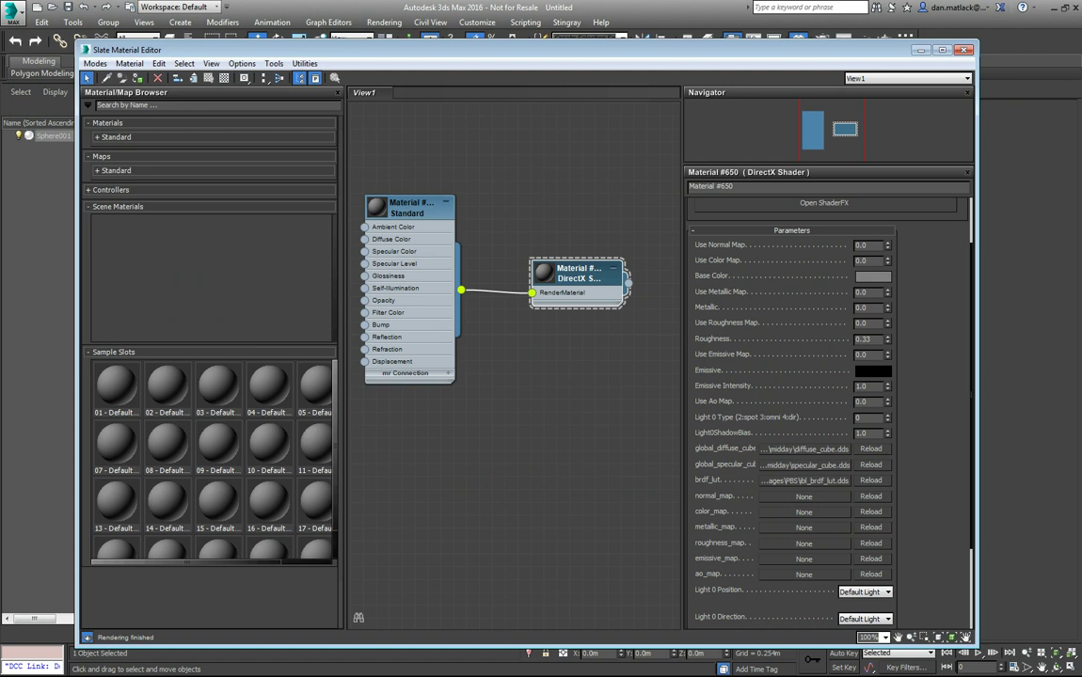
scroll(828, 396, down, 2)
drag(689, 186, 752, 187)
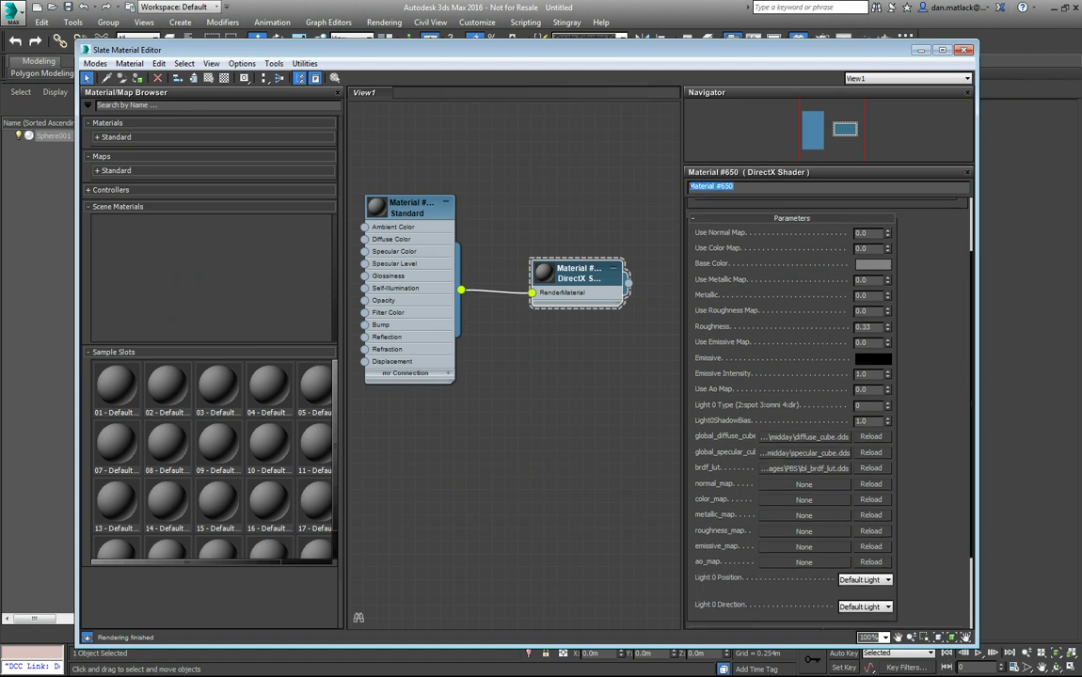
text(brick)
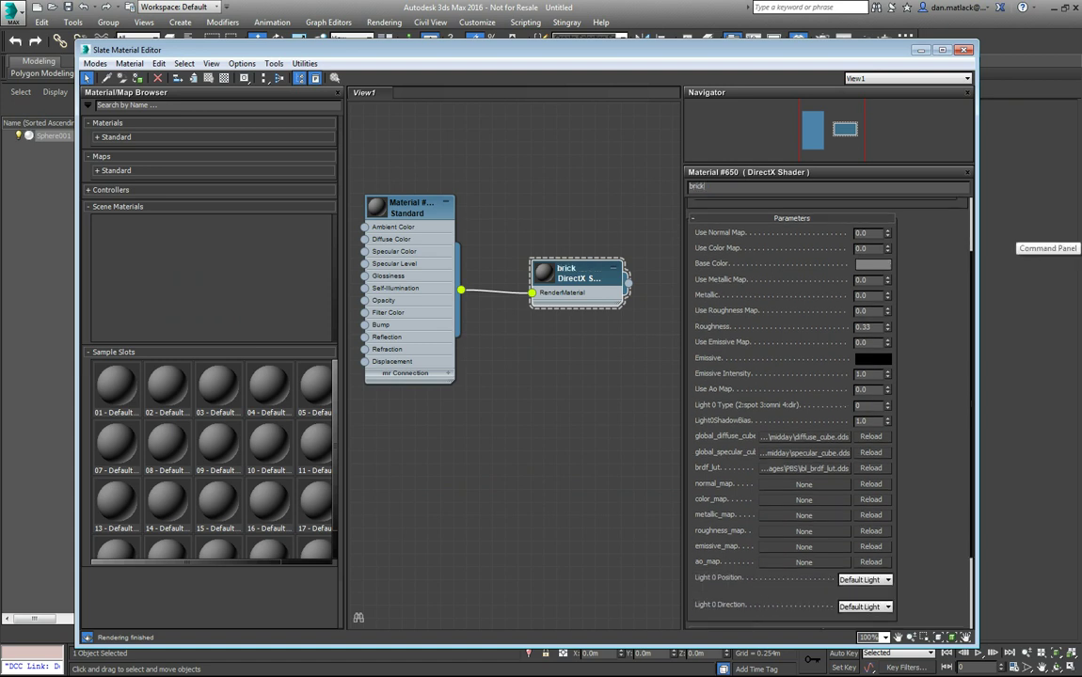
text(_test)
key(Return)
- Rename the Standard material connected to the RenderMaterial input as brick_test
click(410, 208)
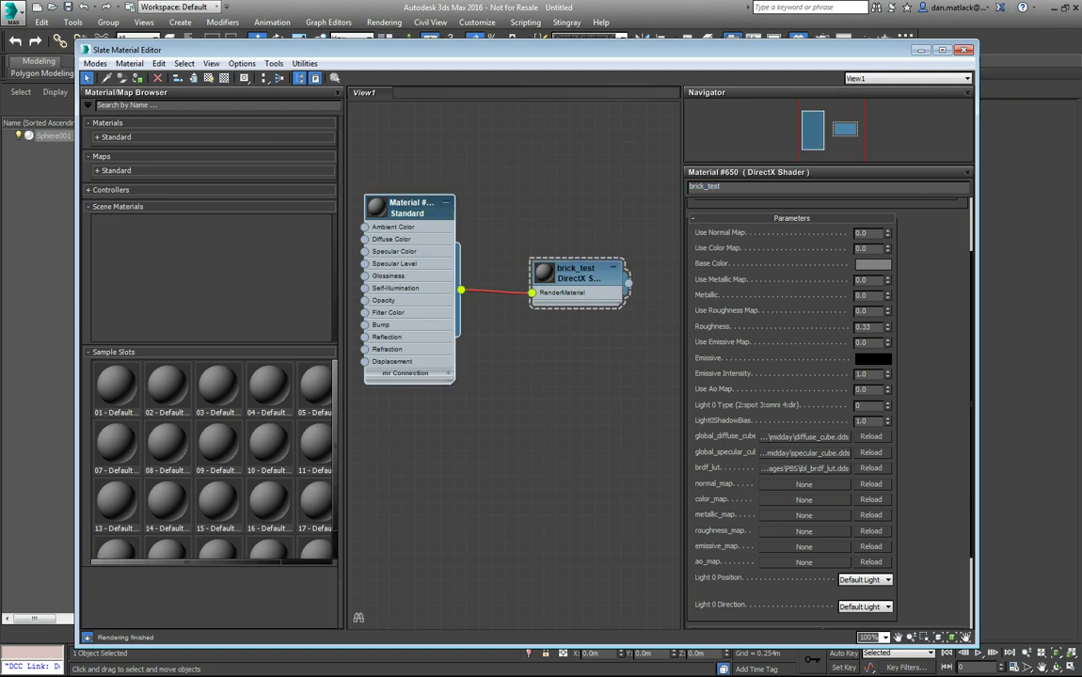
double_click(410, 208)
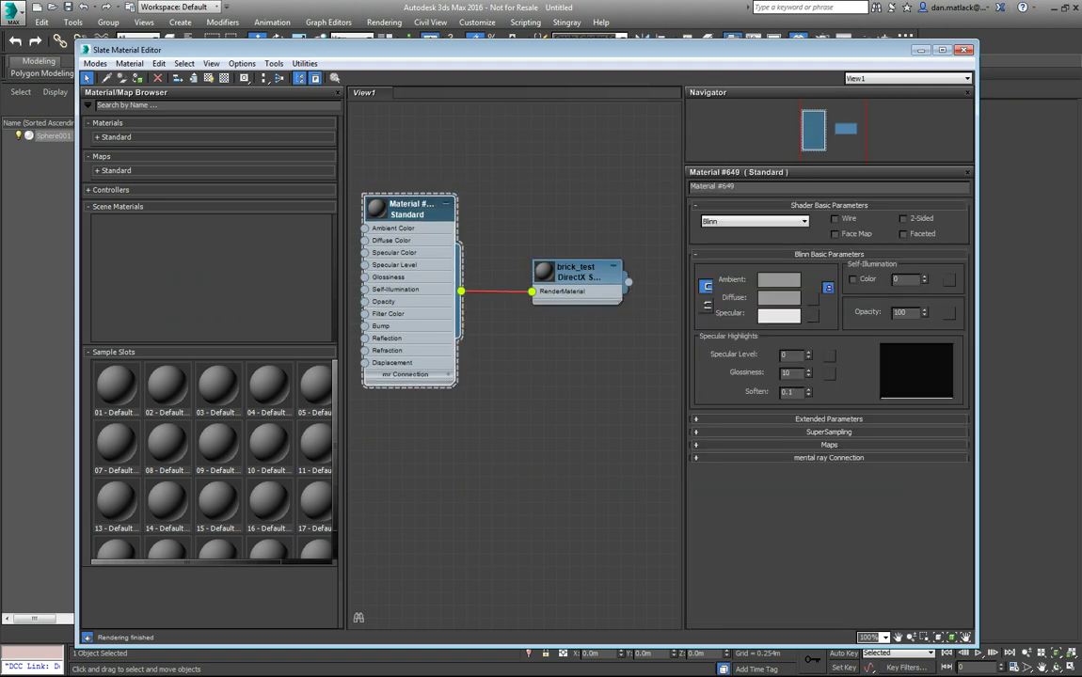
double_click(713, 186)
text(brick_test)
key(Return)
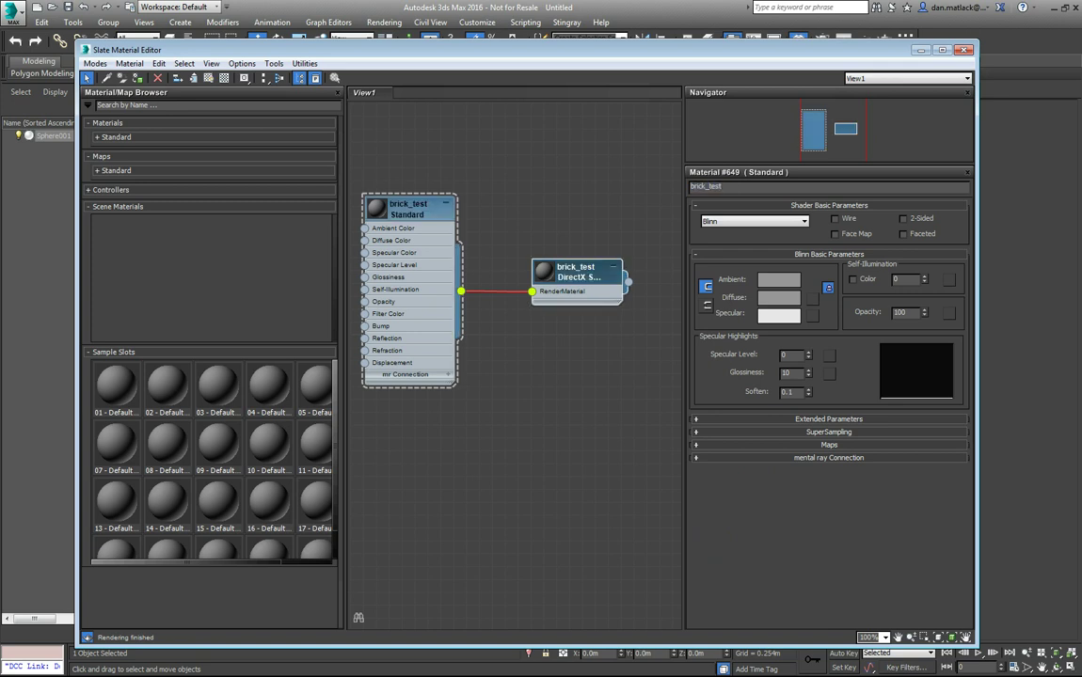
- Load Brick_StephRomanBrickWall_2k_baseColor.png into the brick_test DirectX shader's color_map slot and Brick_StephRomanBrickWall_2k_normal.png into its normal_map slot
double_click(576, 272)
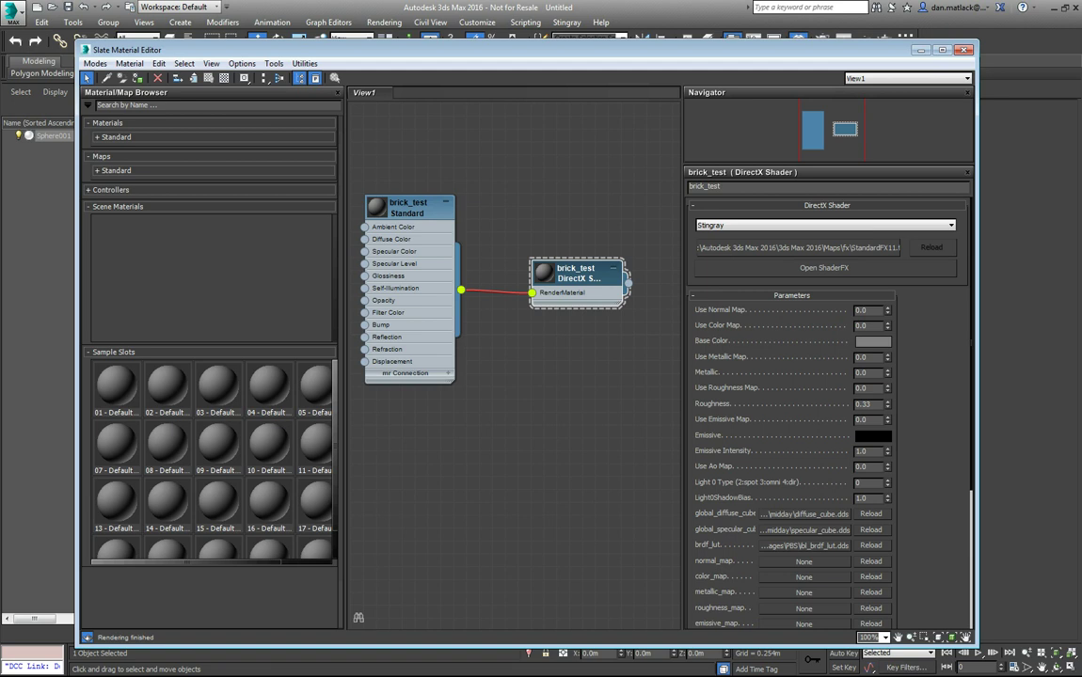
scroll(828, 405, down, 3)
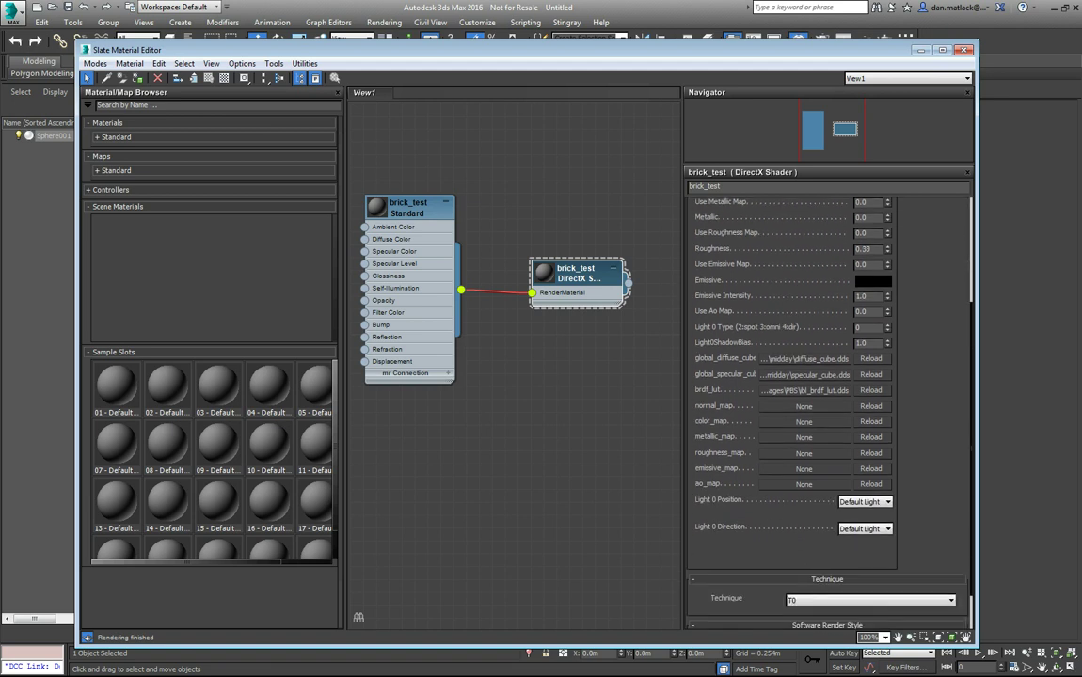
drag(2, 113, 2, 67)
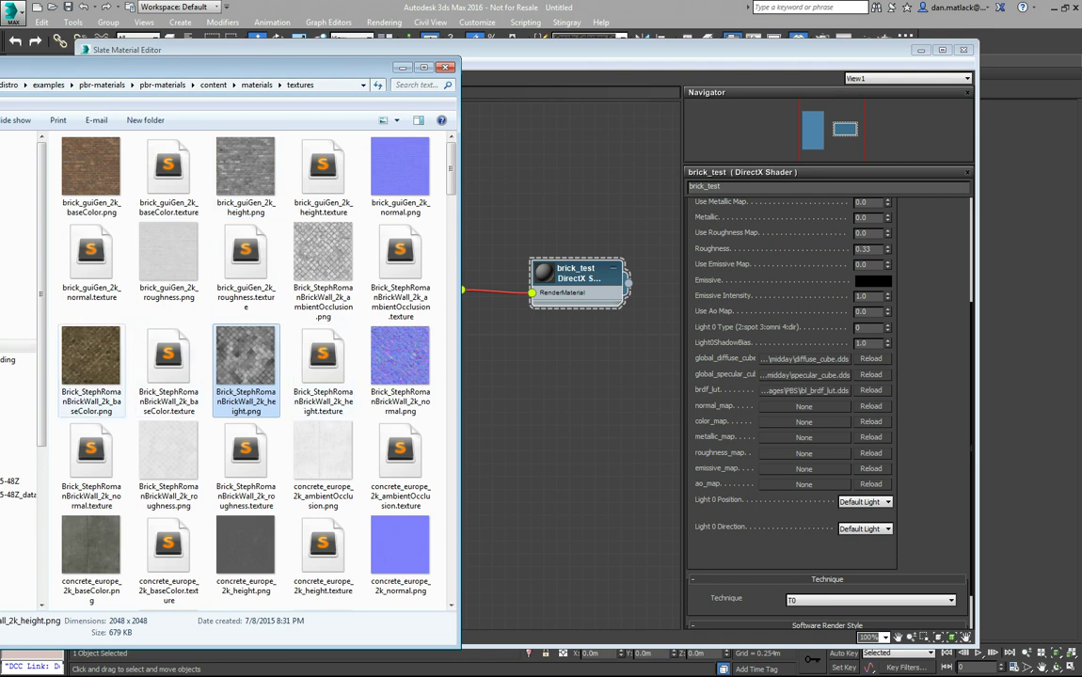
click(91, 360)
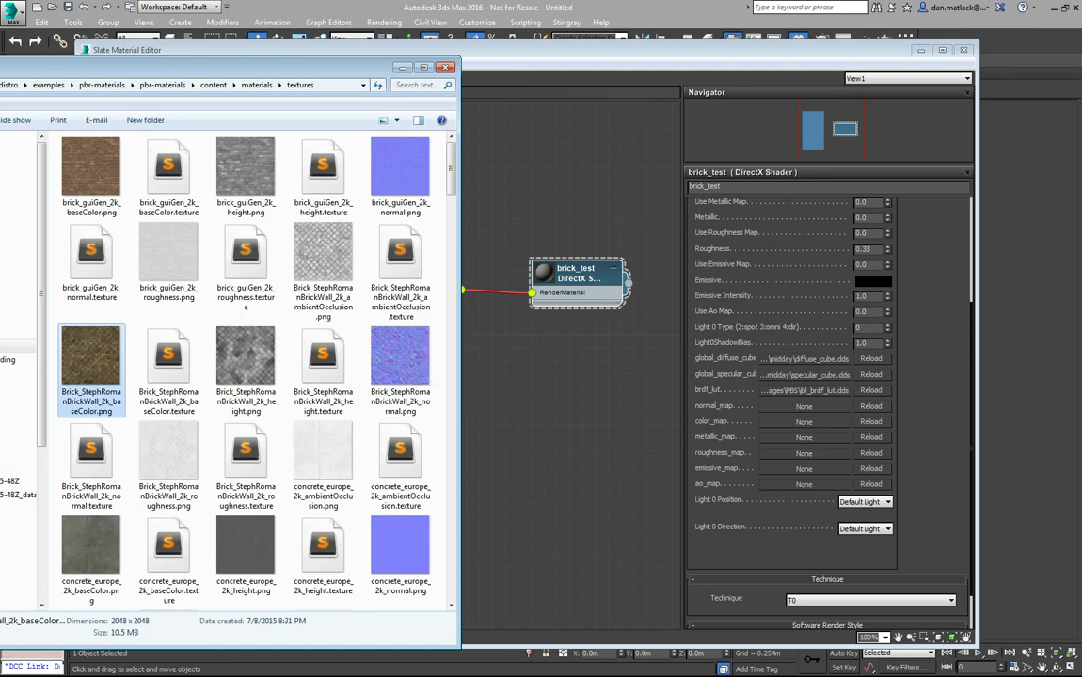
drag(91, 362, 804, 421)
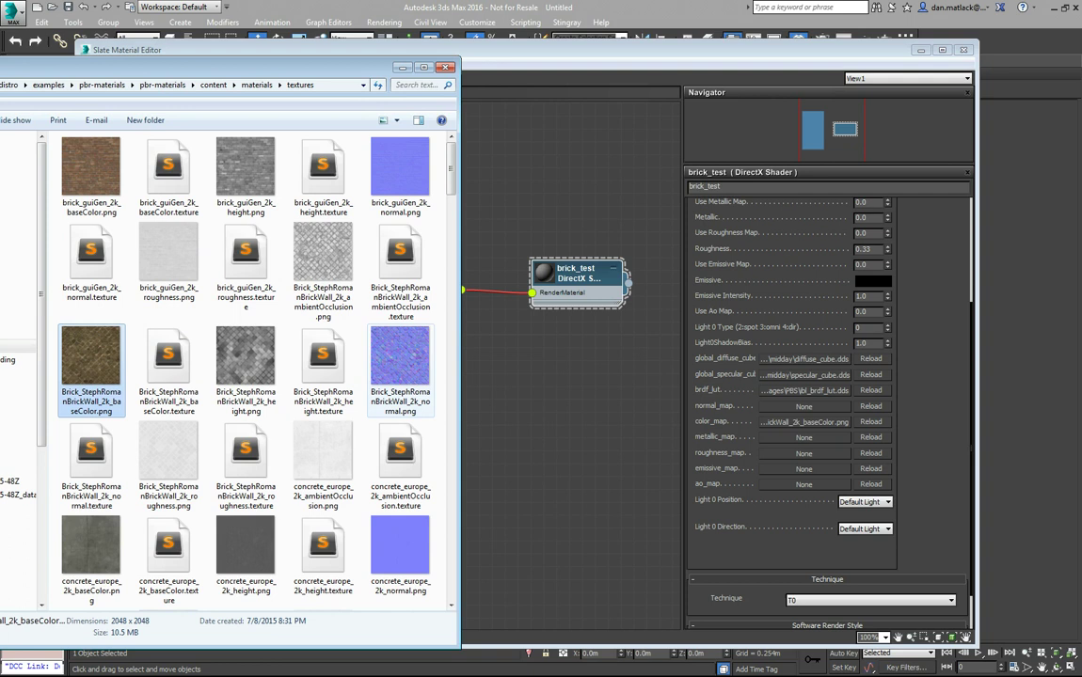
click(400, 367)
drag(400, 367, 804, 405)
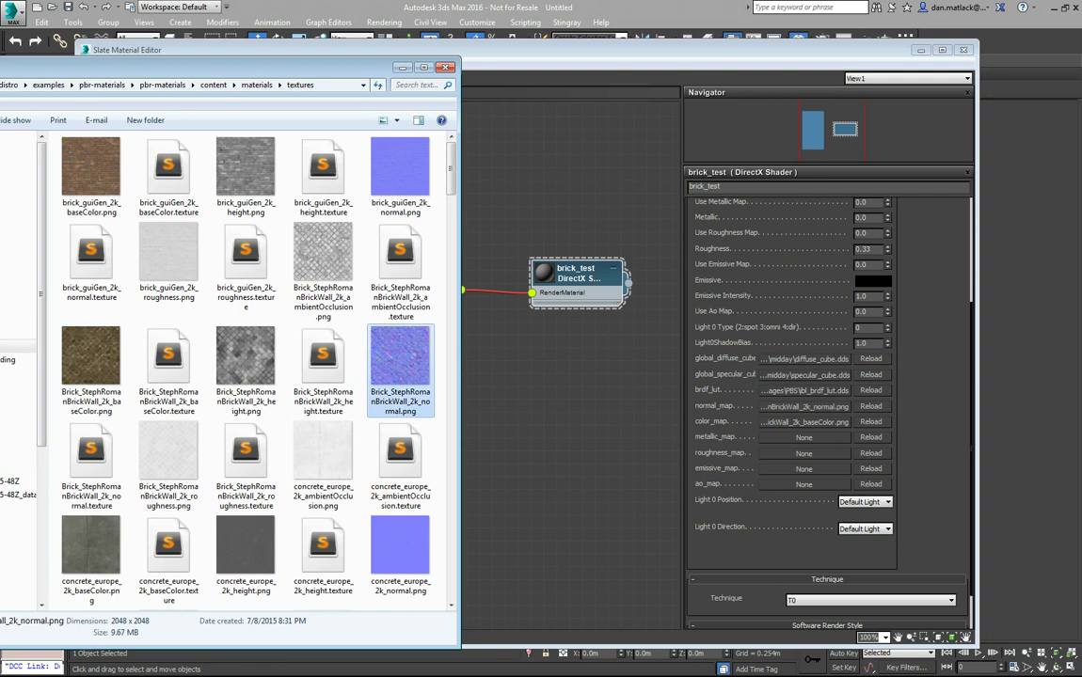
- Load Brick_StephRomanBrickWall_2k_height.png into the shader's metallic_map slot and Brick_StephRomanBrickWall_2k_roughness.png into its roughness_map slot
drag(245, 365, 696, 404)
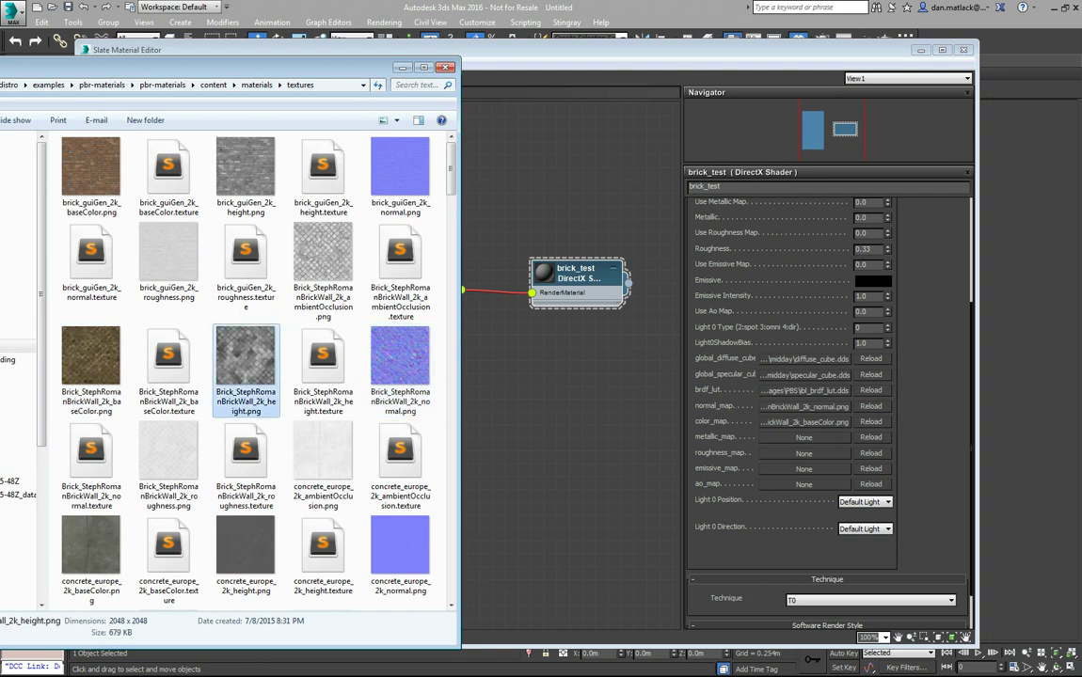
drag(246, 367, 805, 436)
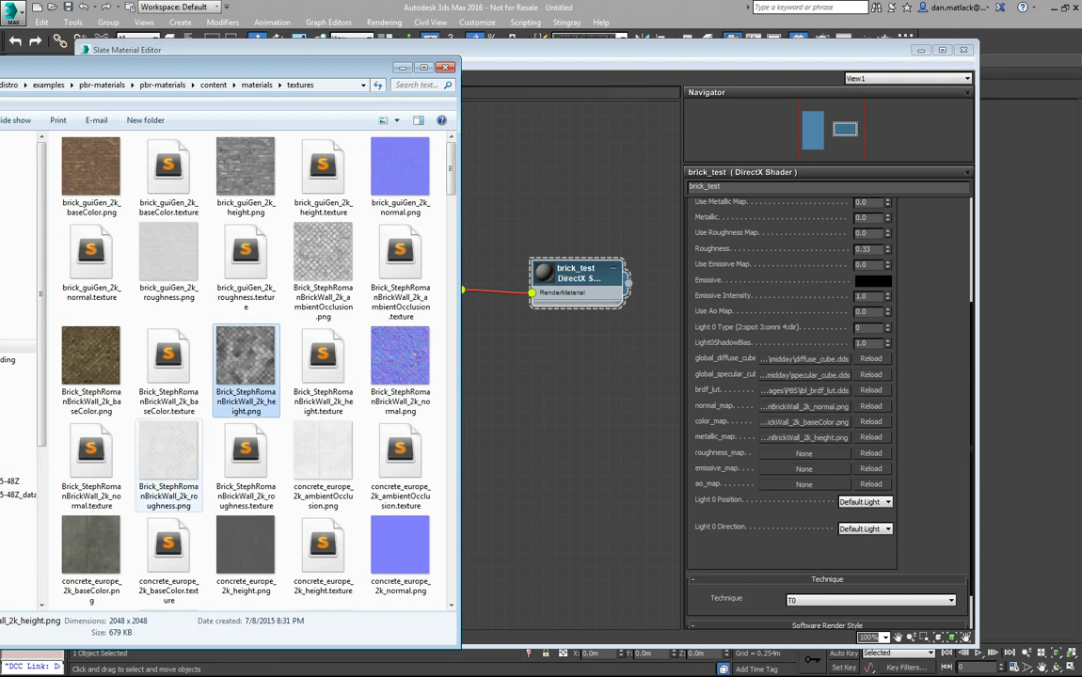
click(168, 452)
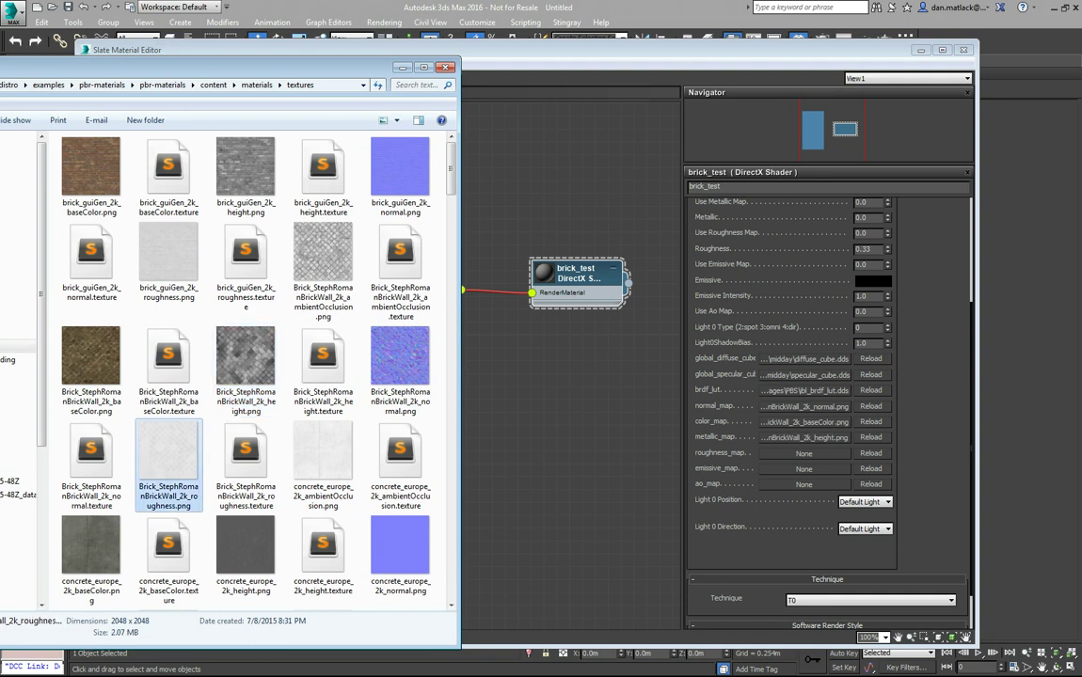
drag(168, 451, 804, 453)
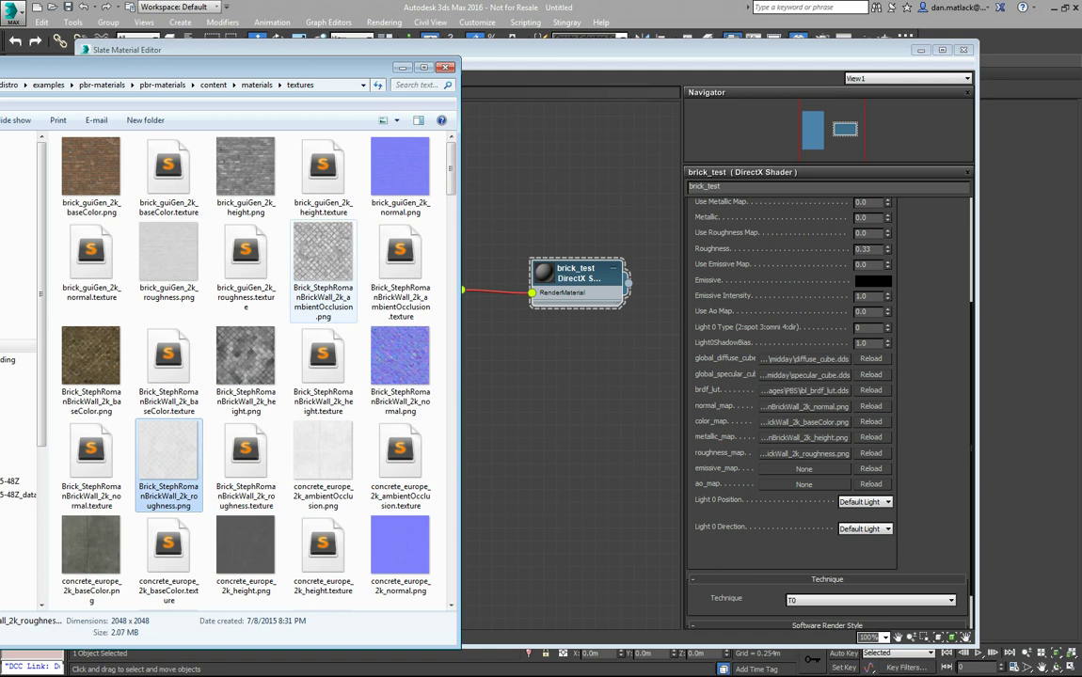
- Load Brick_StephRomanBrickWall_2k_ambientOcclusion.png into the shader's ao_map slot and put away the textures folder window
click(323, 268)
drag(323, 268, 804, 484)
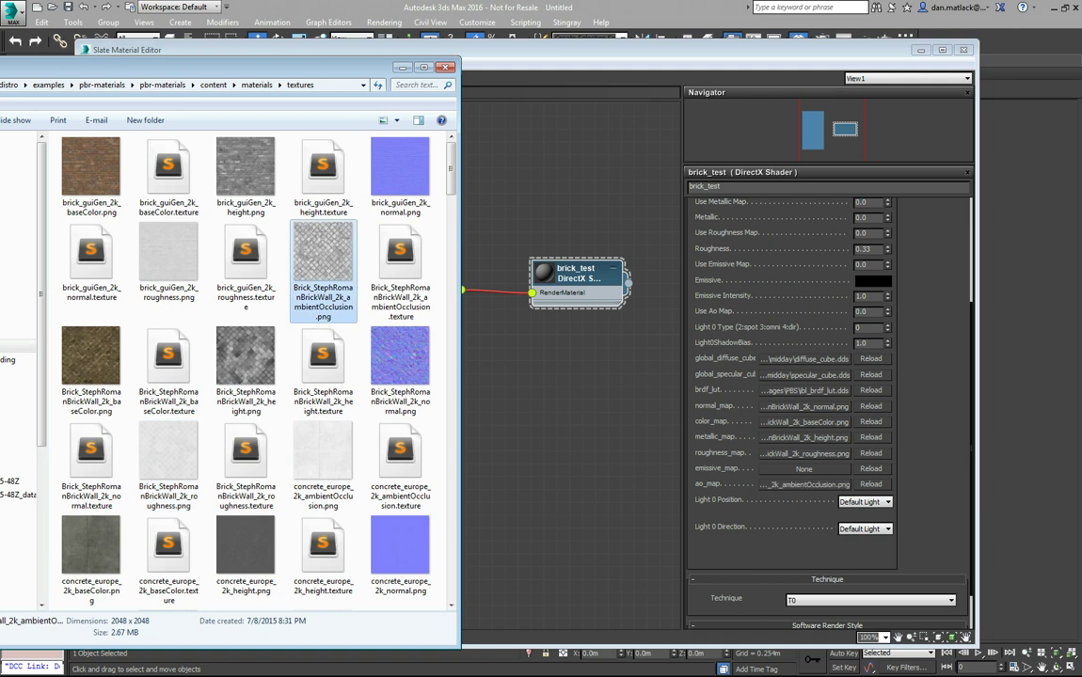
click(403, 67)
- Assign the brick_test DirectX Shader material to the selected sphere
drag(927, 395, 926, 408)
drag(527, 50, 501, 484)
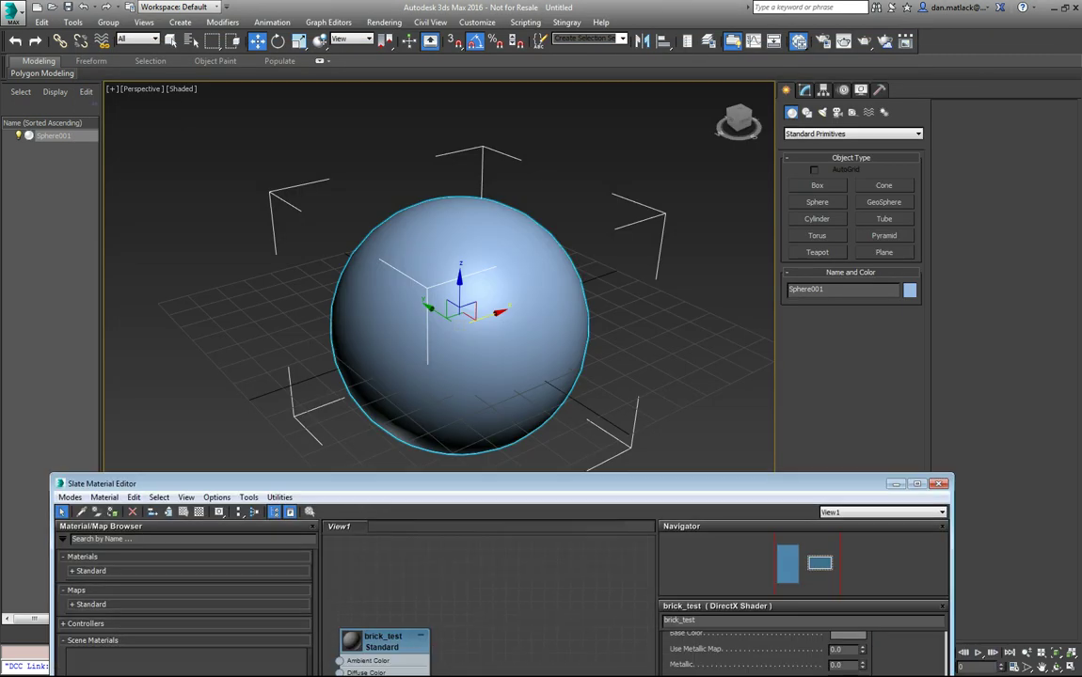
drag(501, 484, 534, 290)
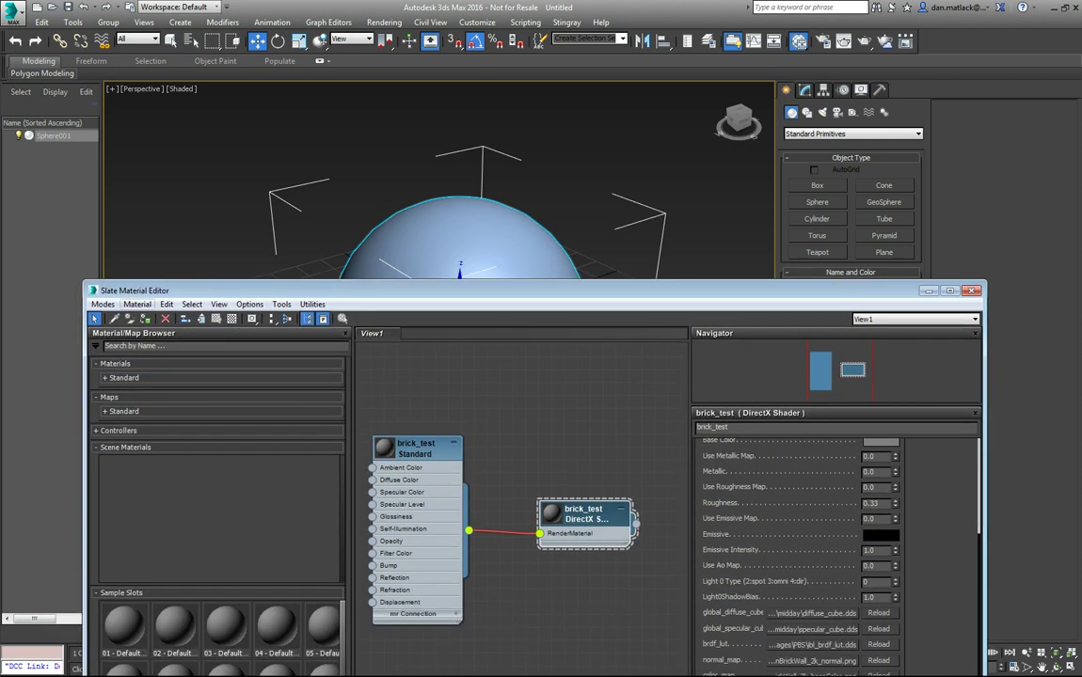
click(137, 304)
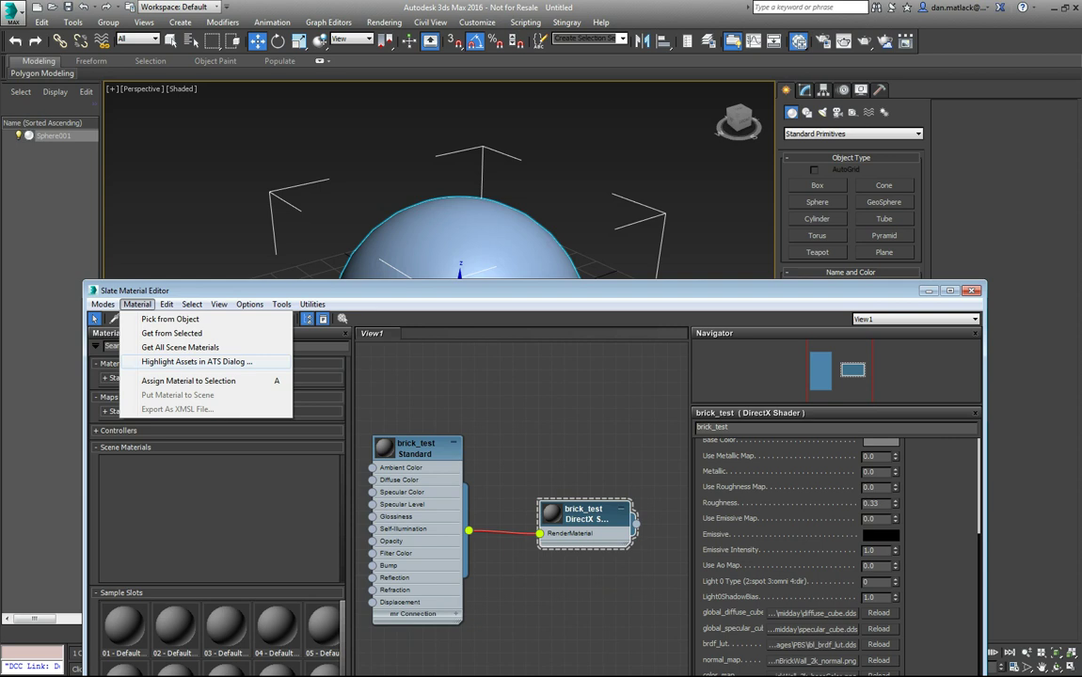
click(188, 381)
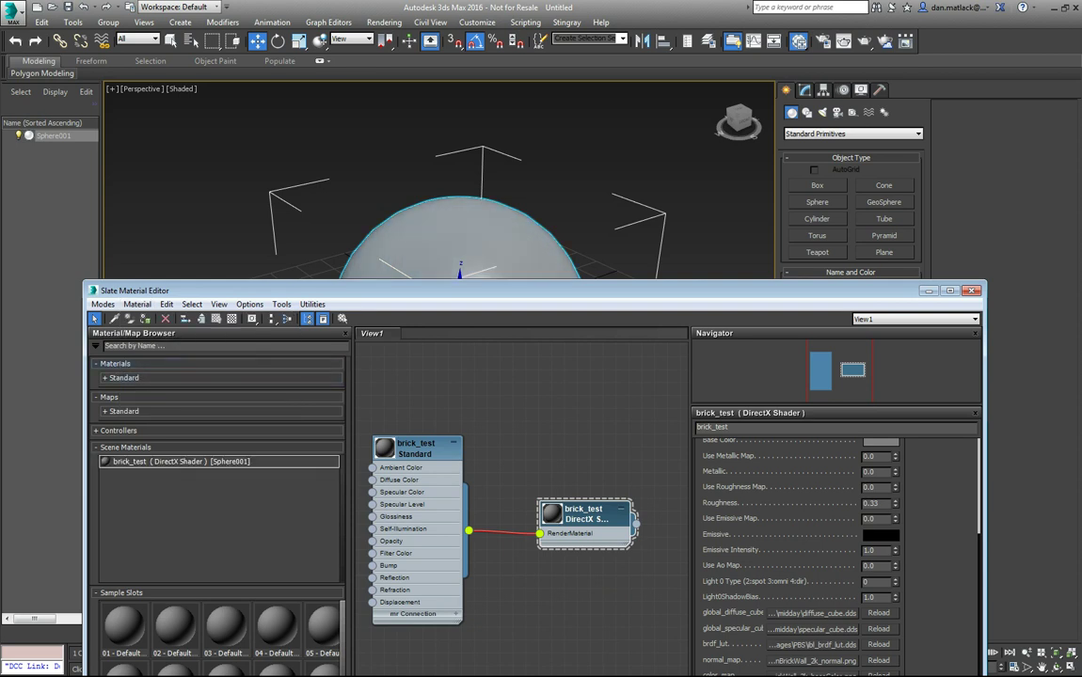
- Set Use Normal Map, Use Color Map and Use Metallic Map to 1 in the brick_test shader parameters
drag(289, 289, 134, 461)
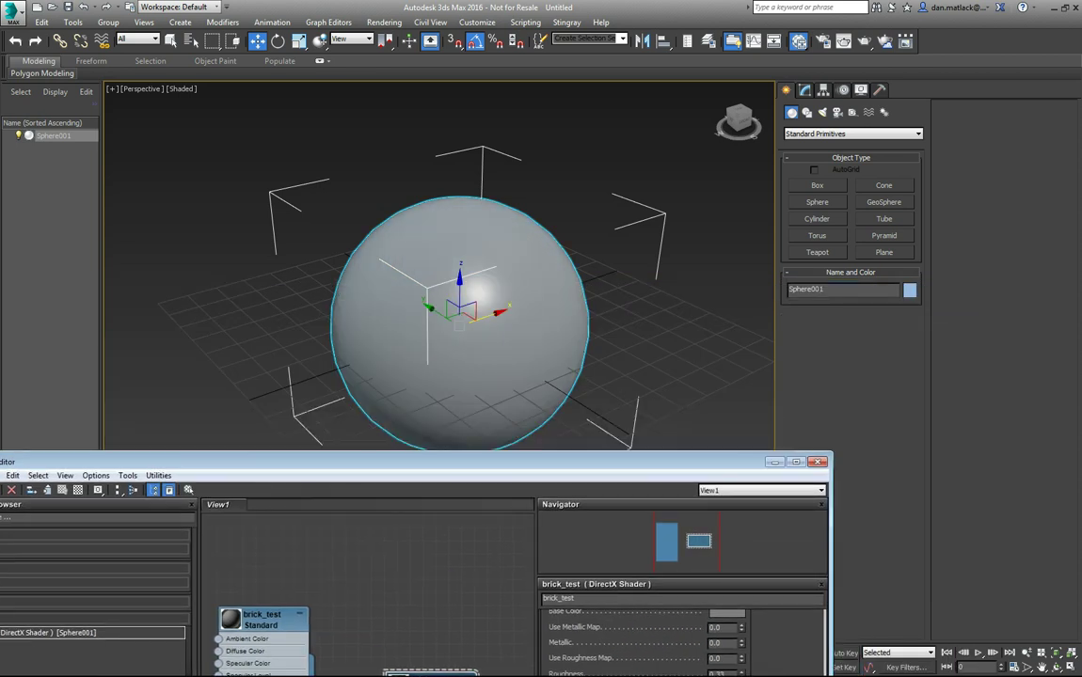
drag(395, 462, 136, 124)
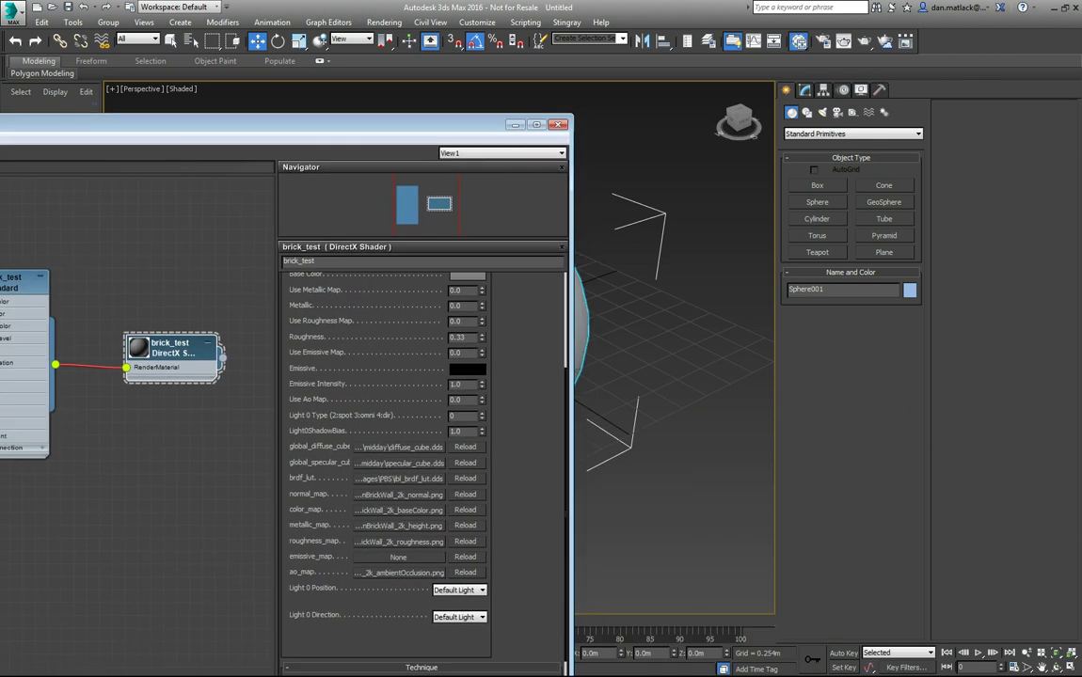
scroll(423, 423, up, 5)
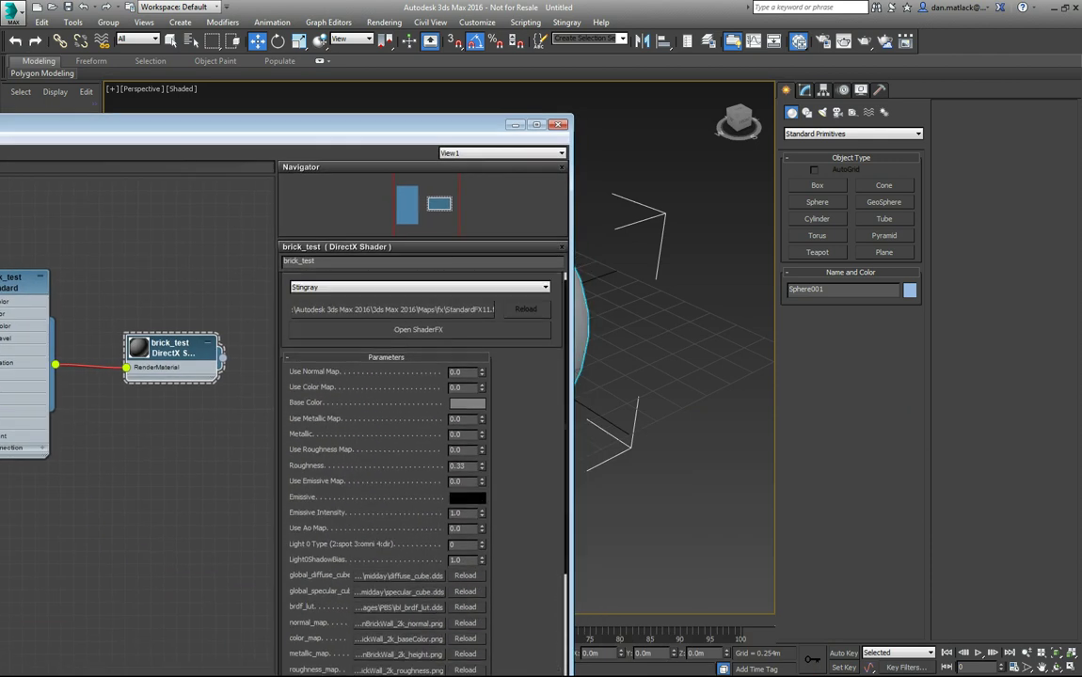
double_click(456, 372)
text(1)
key(Tab)
text(1)
key(Tab)
text(1)
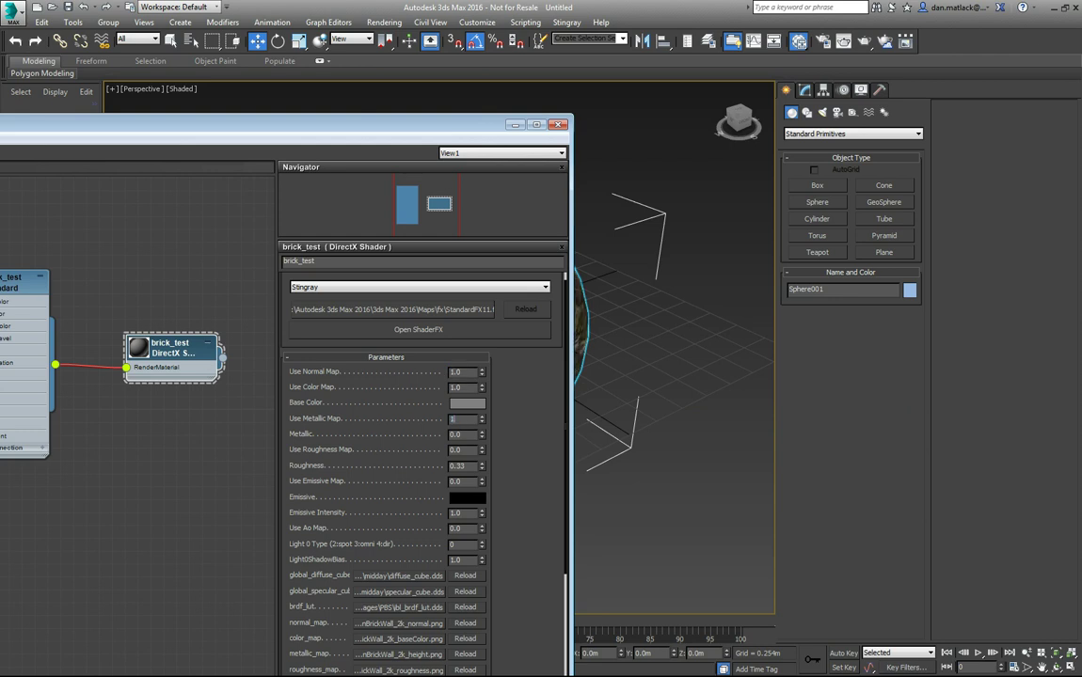
- Set Use Roughness Map and Use Ao Map to 1 in the brick_test shader parameters
key(Tab)
key(Tab)
text(1)
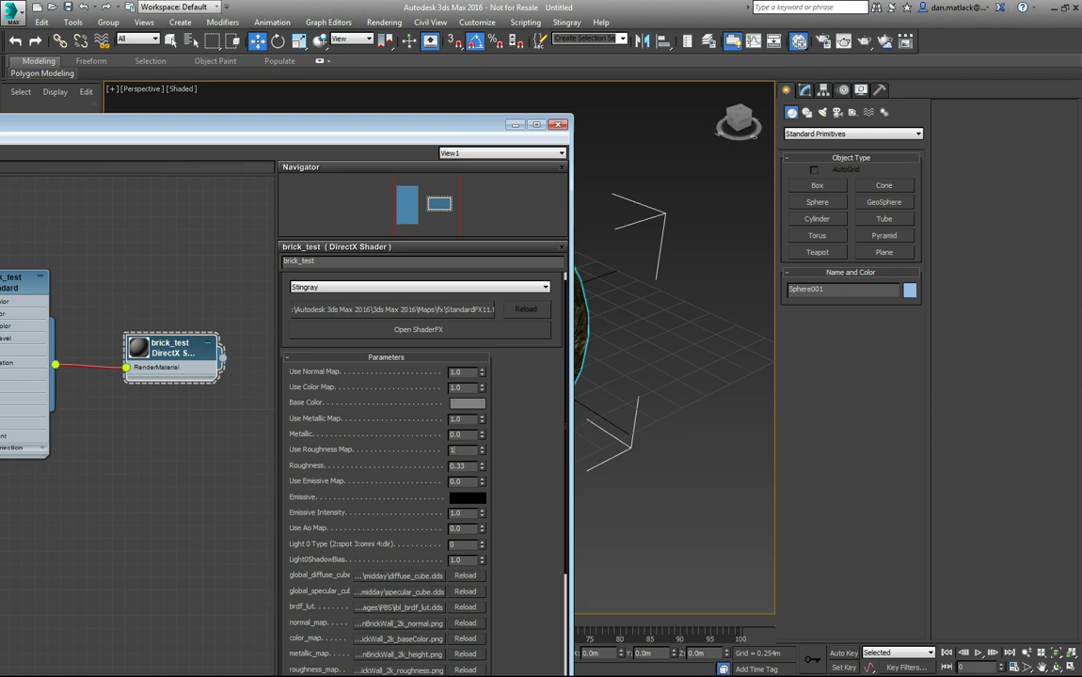
key(Tab)
key(Tab)
key(Tab)
key(Tab)
text(1)
key(Tab)
- Move the material editor out of the way, deselect the sphere and examine its brick texture up close and from different angles
drag(282, 124, 534, 63)
middle_drag(376, 226, 394, 256)
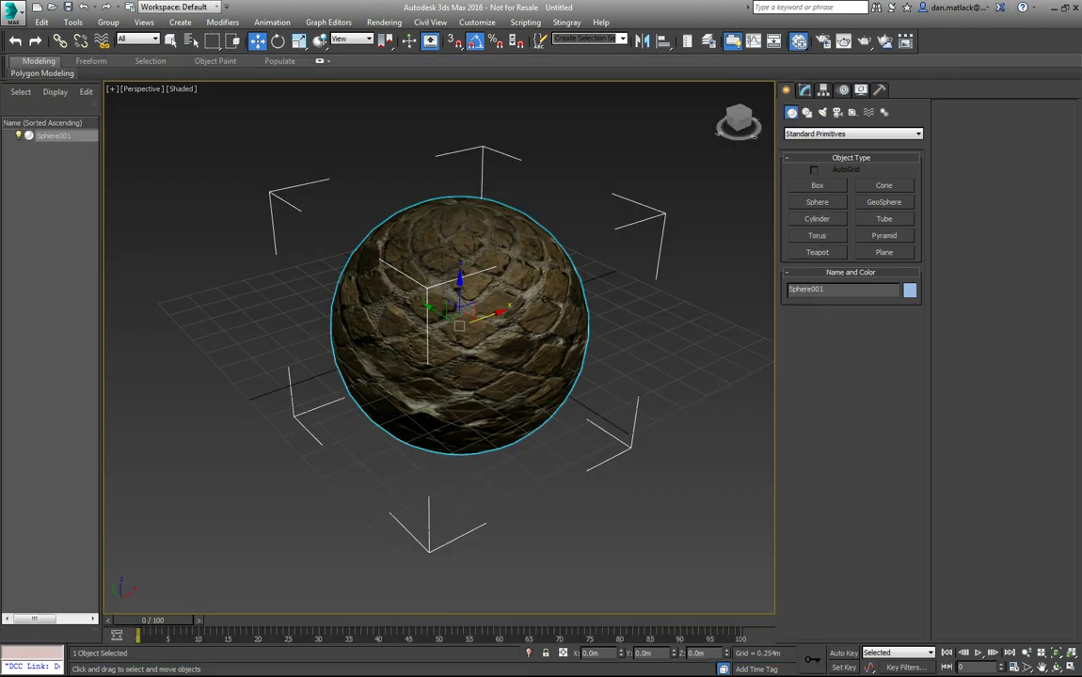
scroll(414, 296, up, 3)
click(691, 376)
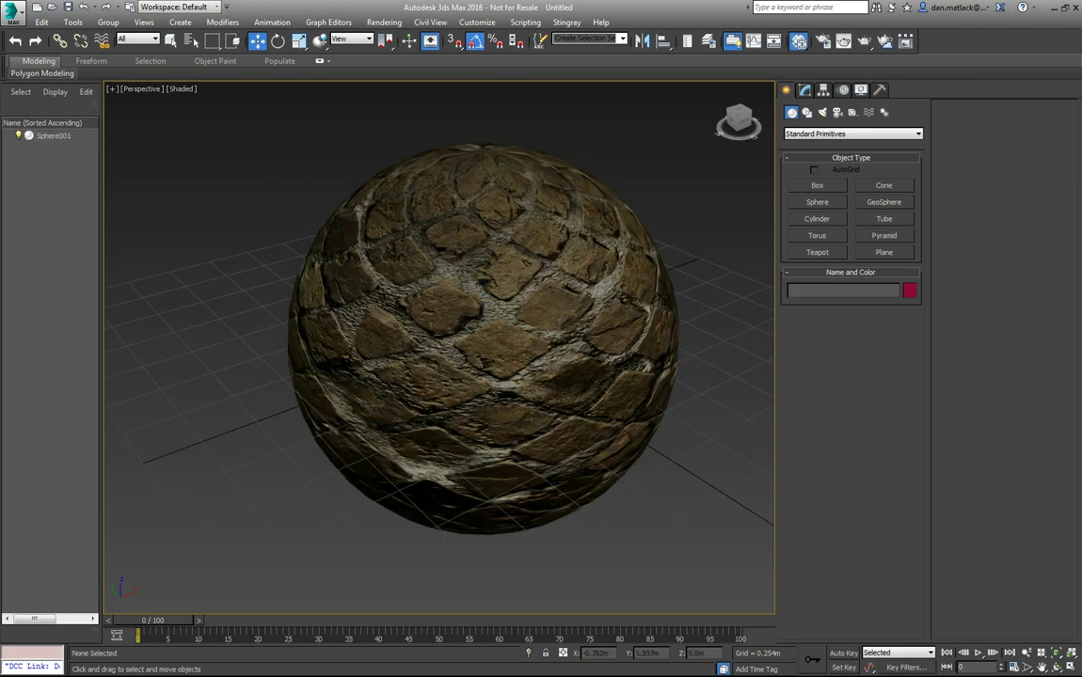
alt+middle_drag(499, 348, 433, 320)
scroll(414, 367, down, 5)
alt+middle_drag(414, 367, 440, 388)
middle_drag(441, 387, 481, 356)
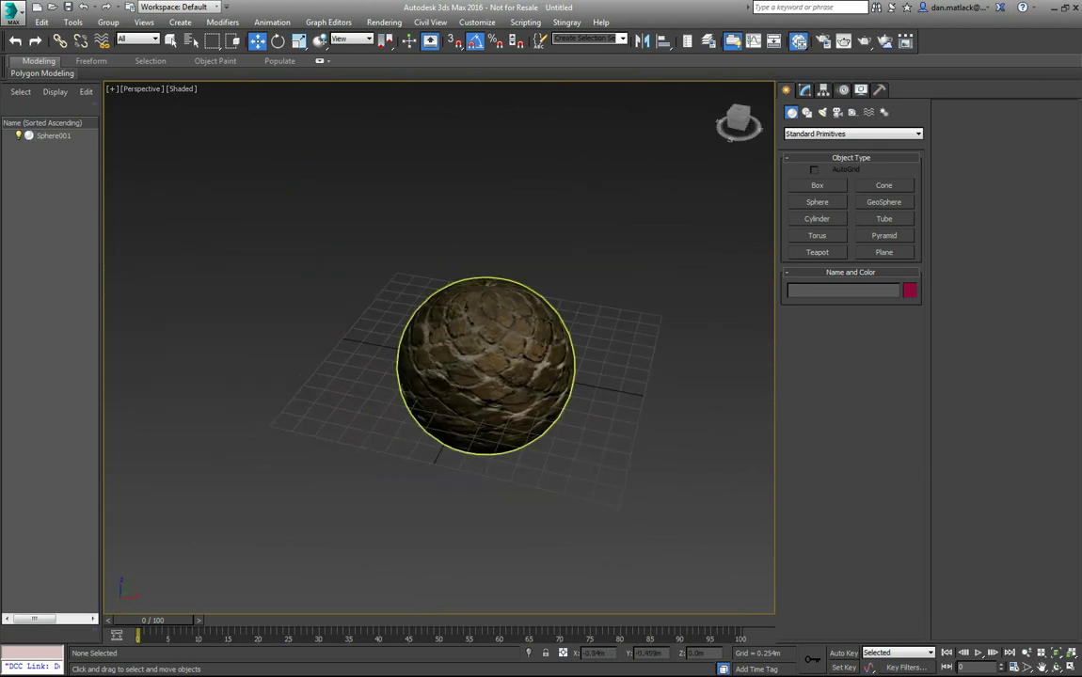
- Move the sphere aside to about -4.95 m in X and create a square plane about 4.39 m wide at the grid's center
click(495, 365)
drag(513, 372, 149, 301)
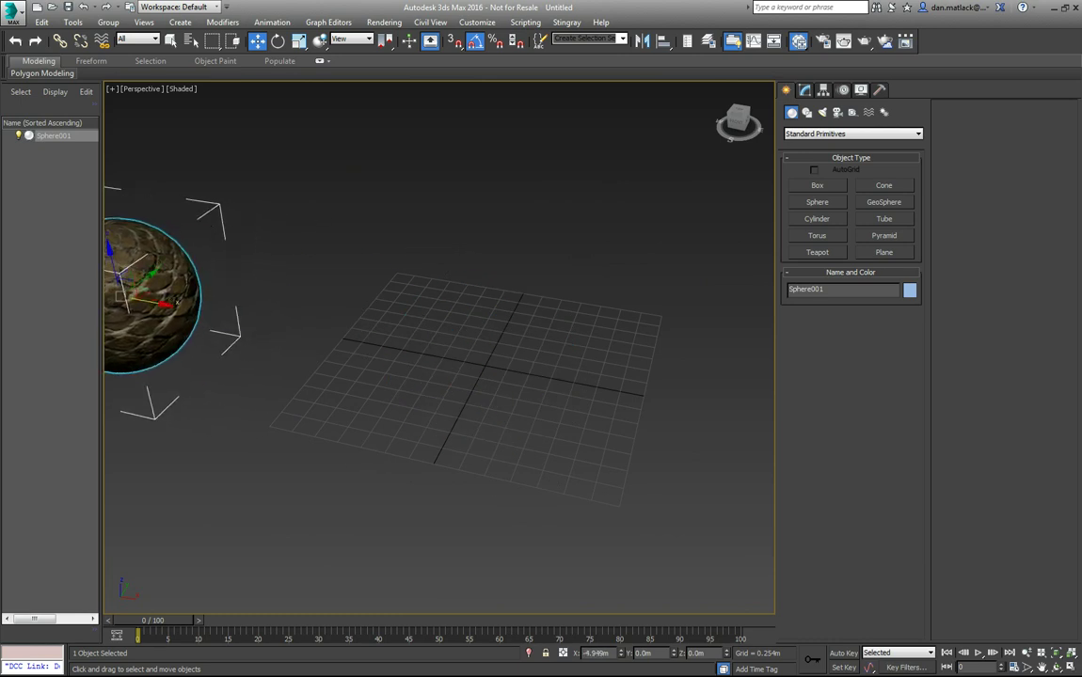
click(884, 253)
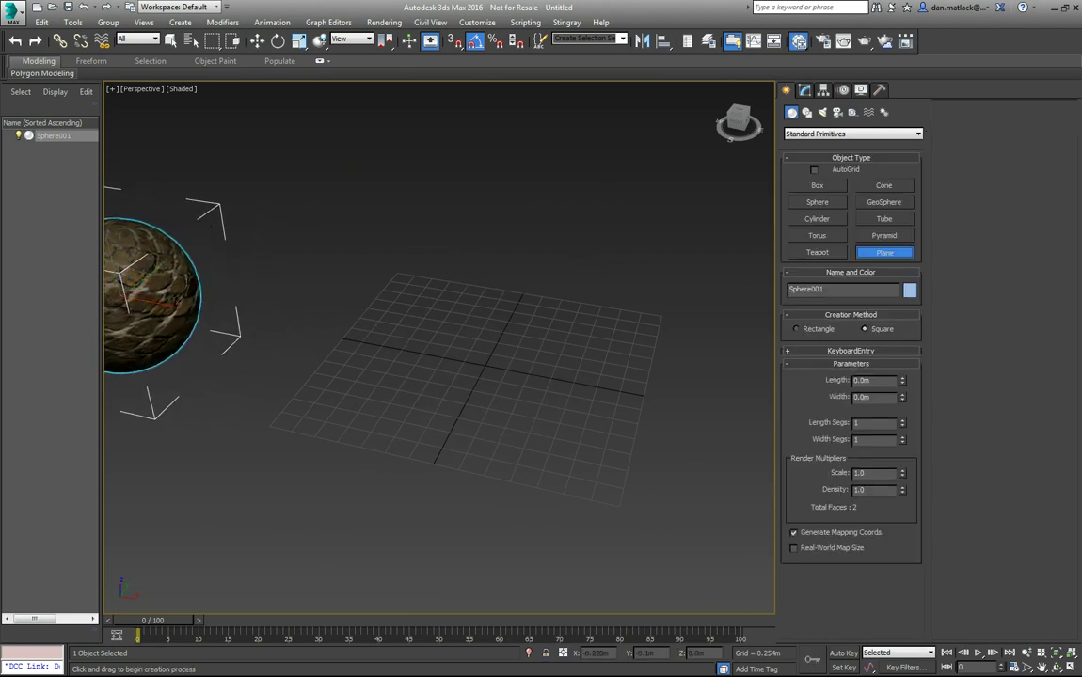
drag(486, 367, 674, 494)
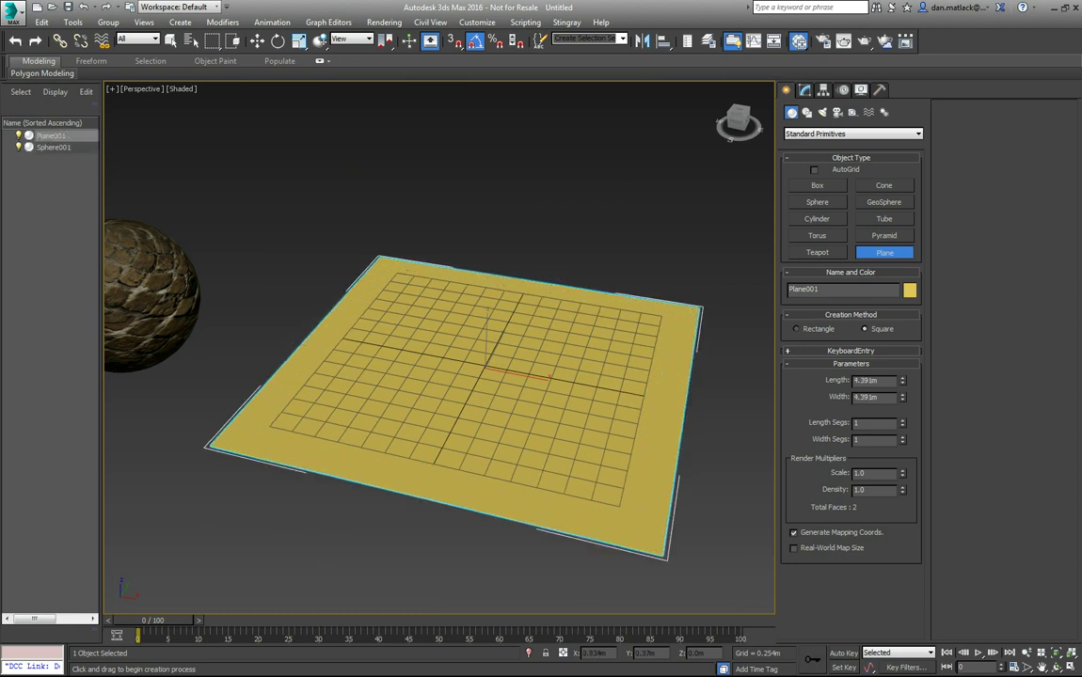
- Set the plane's length and width to 4 m and its length segments to 4
double_click(866, 381)
text(4)
key(Tab)
text(4)
key(Tab)
text(4)
key(Tab)
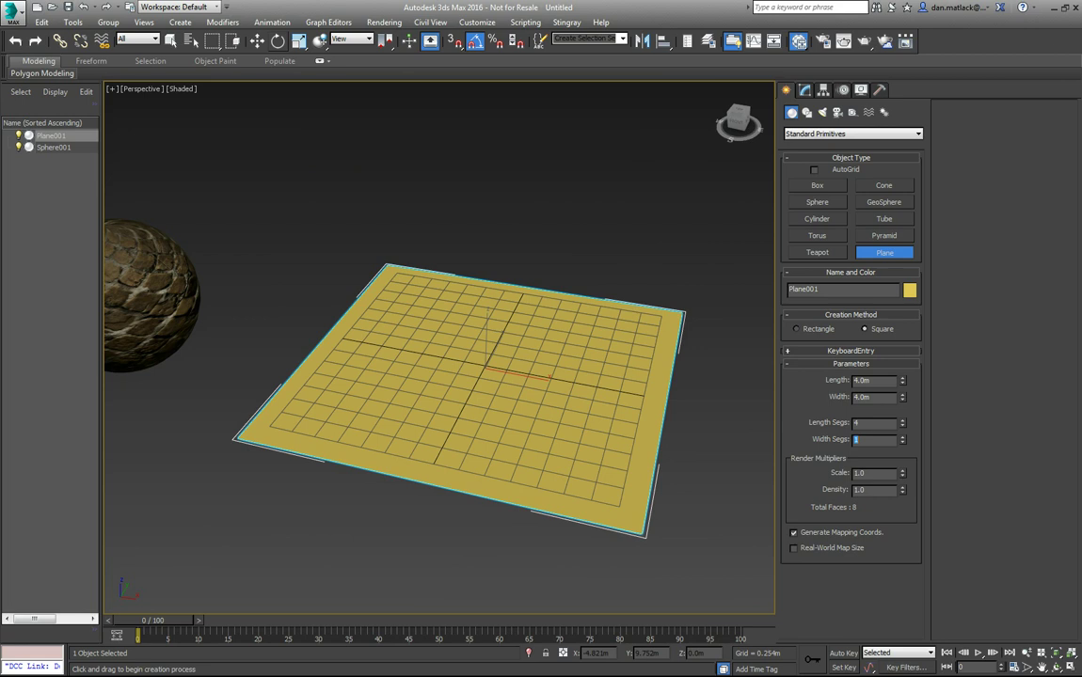
- Place the plane exactly at the world origin with absolute X, Y and Z coordinates of 0
right_click(257, 41)
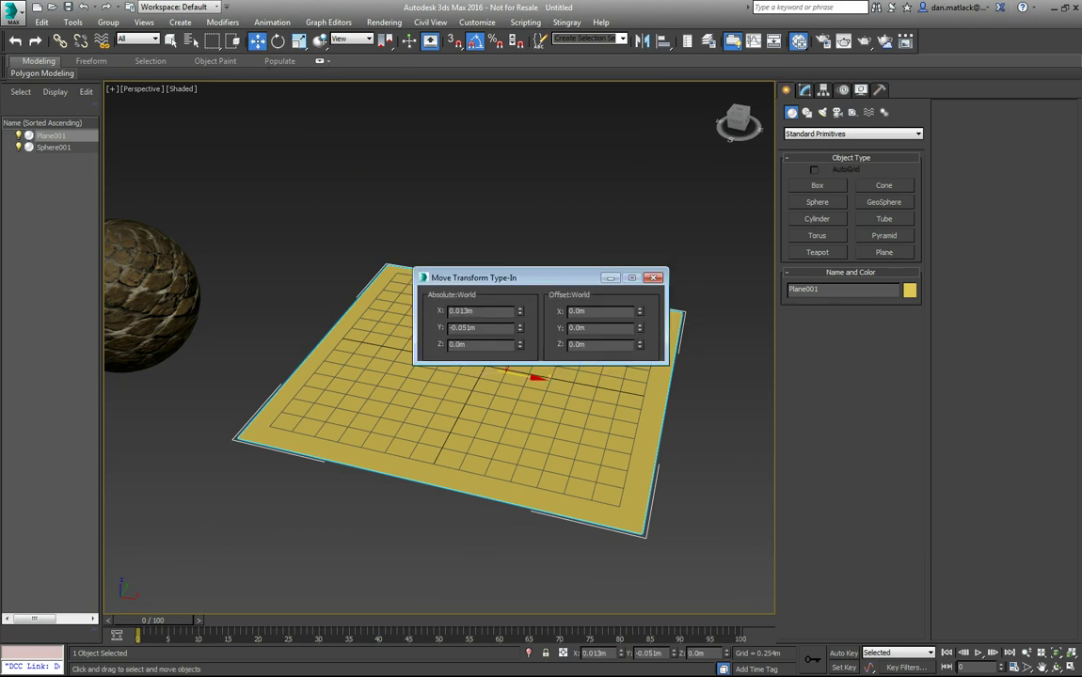
double_click(478, 311)
text(0)
key(Tab)
text(0)
key(Tab)
text(0)
key(Tab)
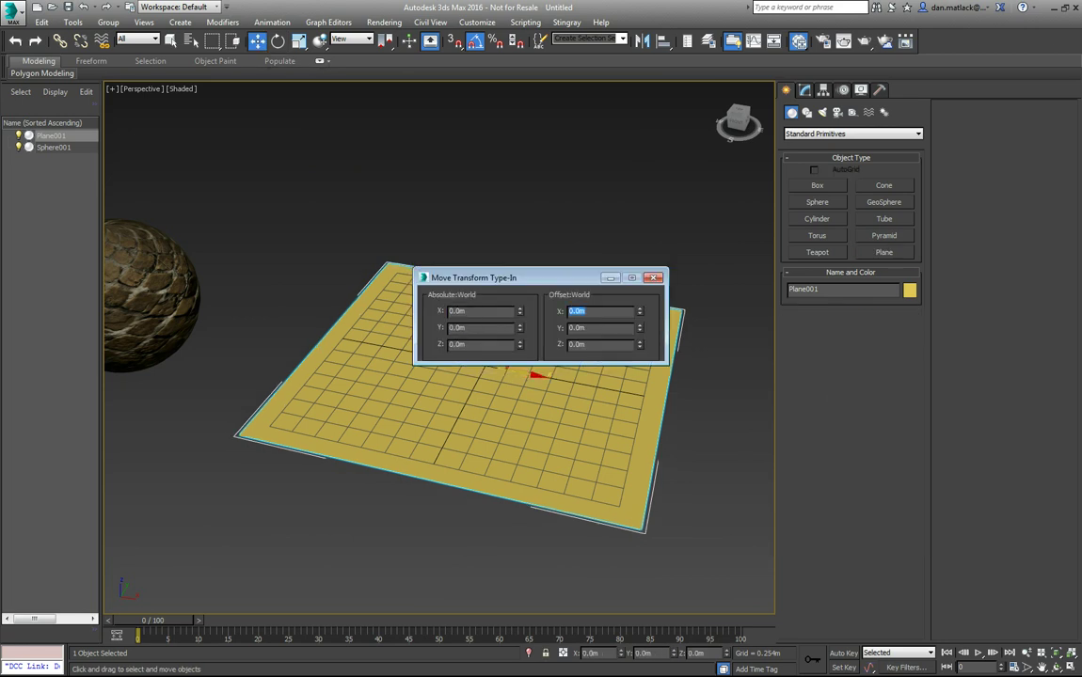
click(652, 278)
- Assign the brick_test DirectX Shader material to the selected plane and close the material editor
alt+middle_drag(602, 330, 664, 325)
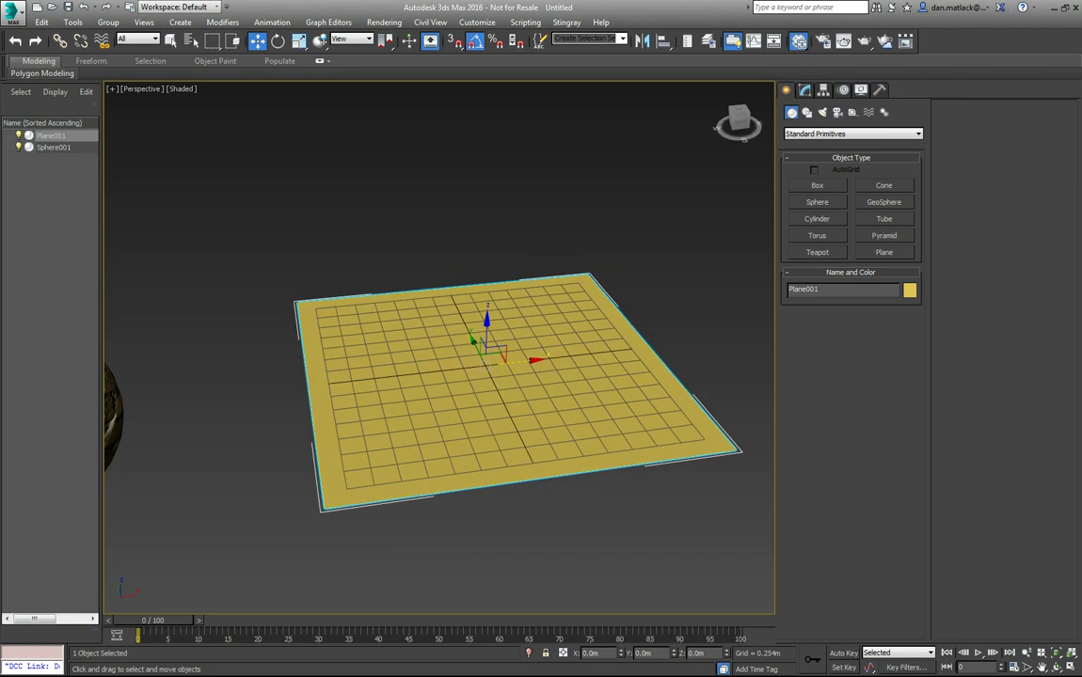
drag(0, 91, 487, 421)
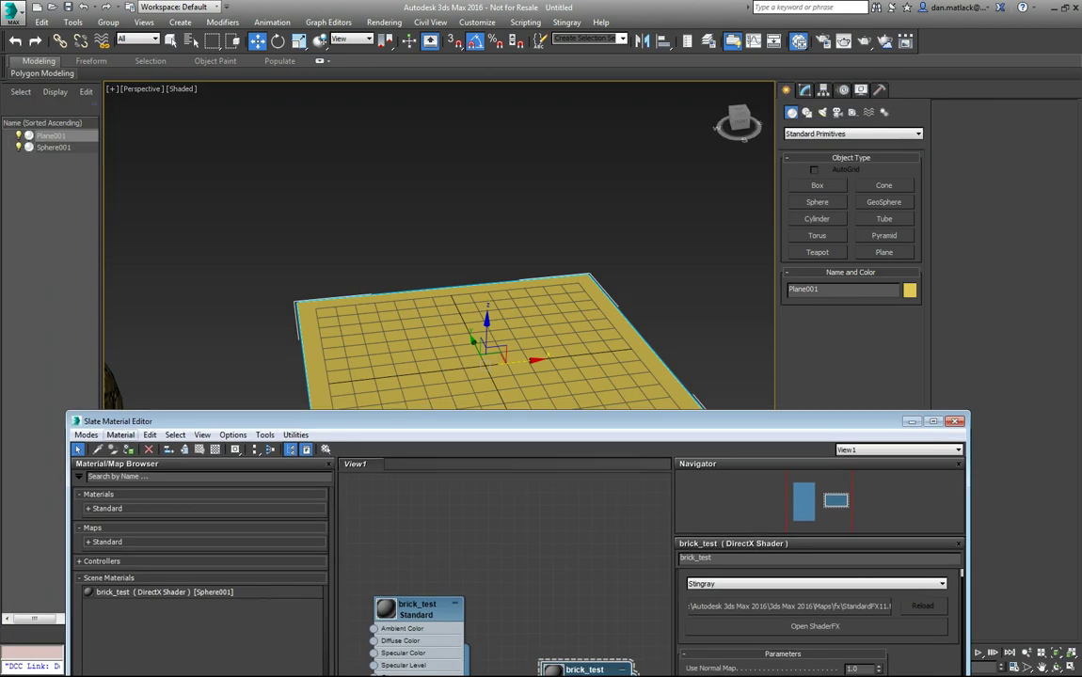
click(121, 434)
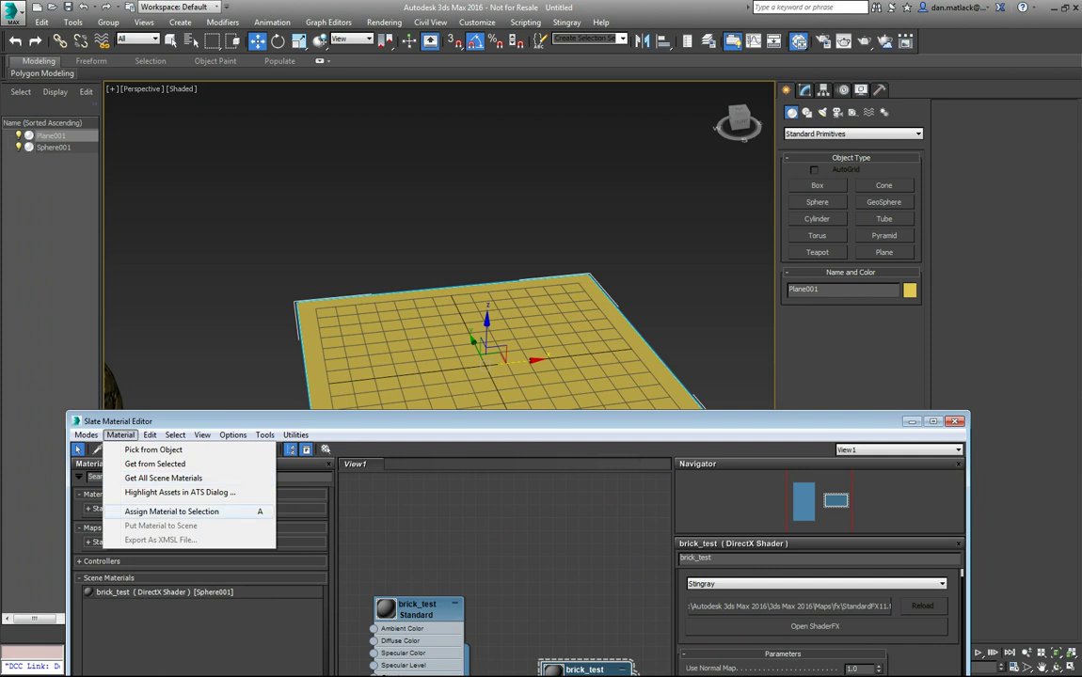
click(171, 511)
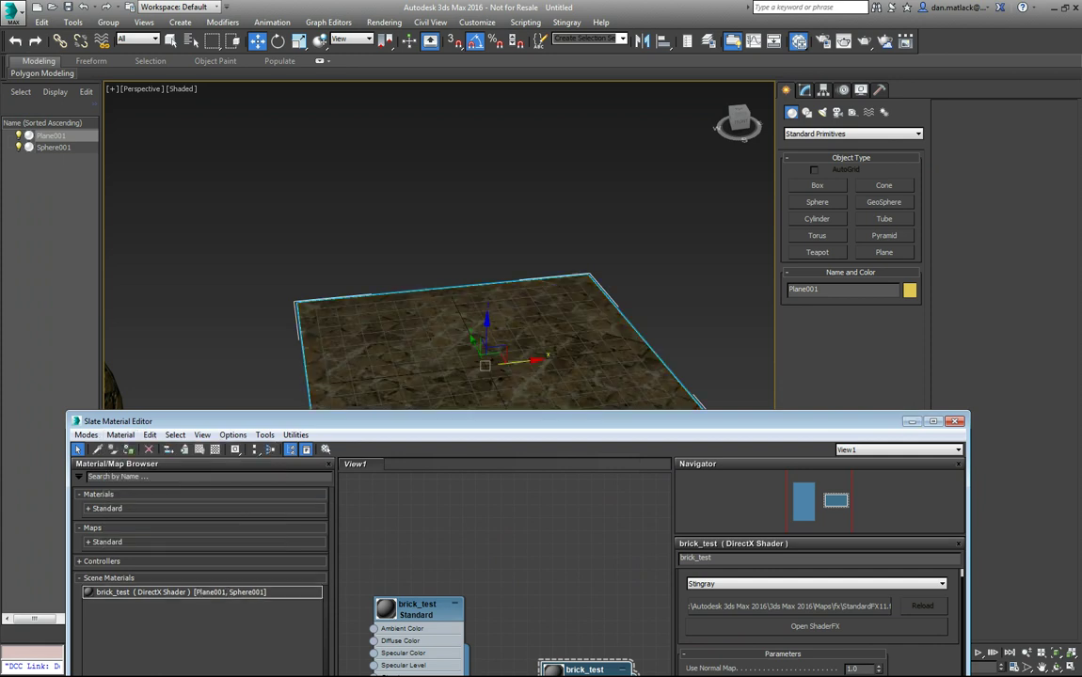
key(m)
- Examine the brick material on the plane up close and as a whole
alt+middle_drag(442, 348, 537, 418)
scroll(499, 355, up, 10)
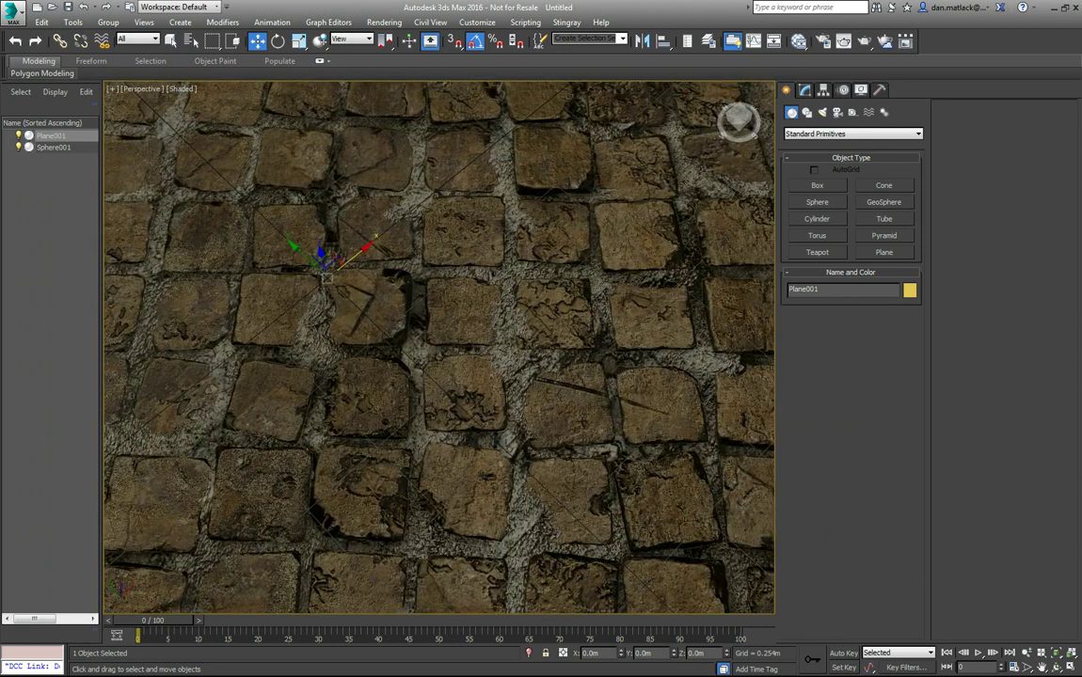
scroll(499, 354, down, 9)
alt+middle_drag(499, 354, 510, 295)
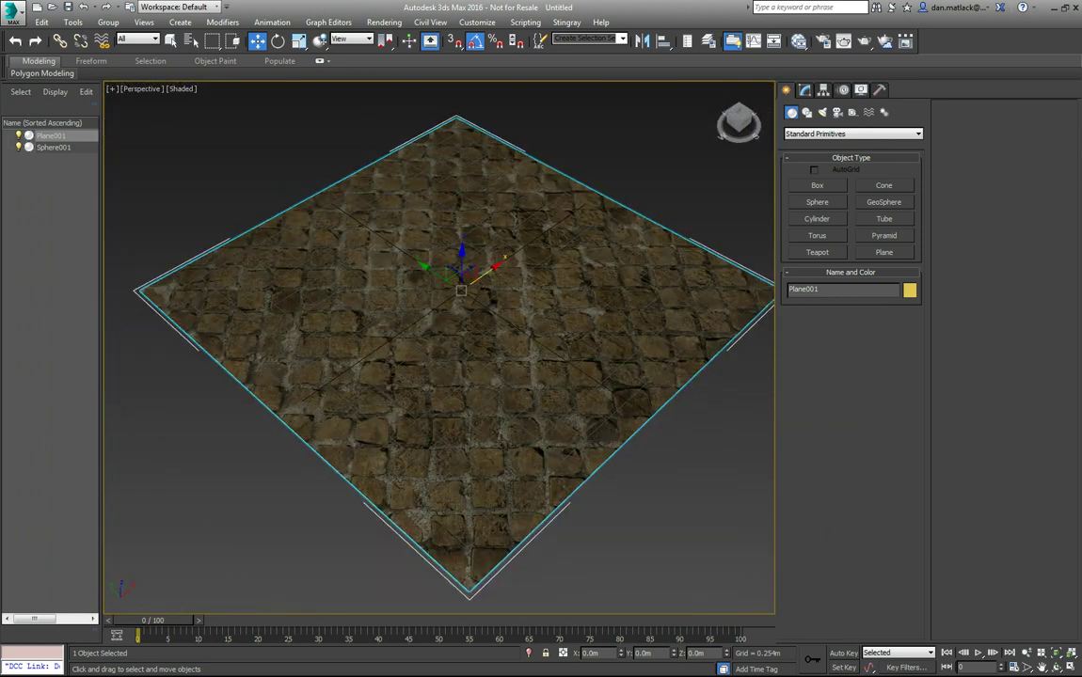
- Add an Unwrap UVW modifier to the plane and collapse its modifier stack into an Editable Mesh
click(804, 90)
click(919, 130)
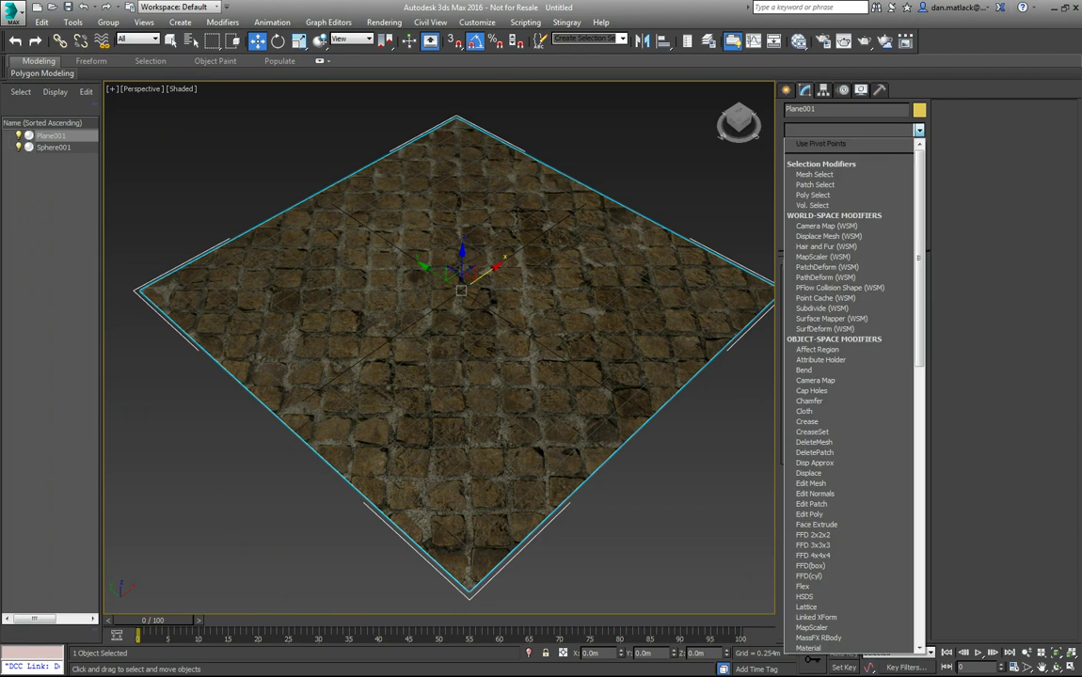
key(u)
key(Return)
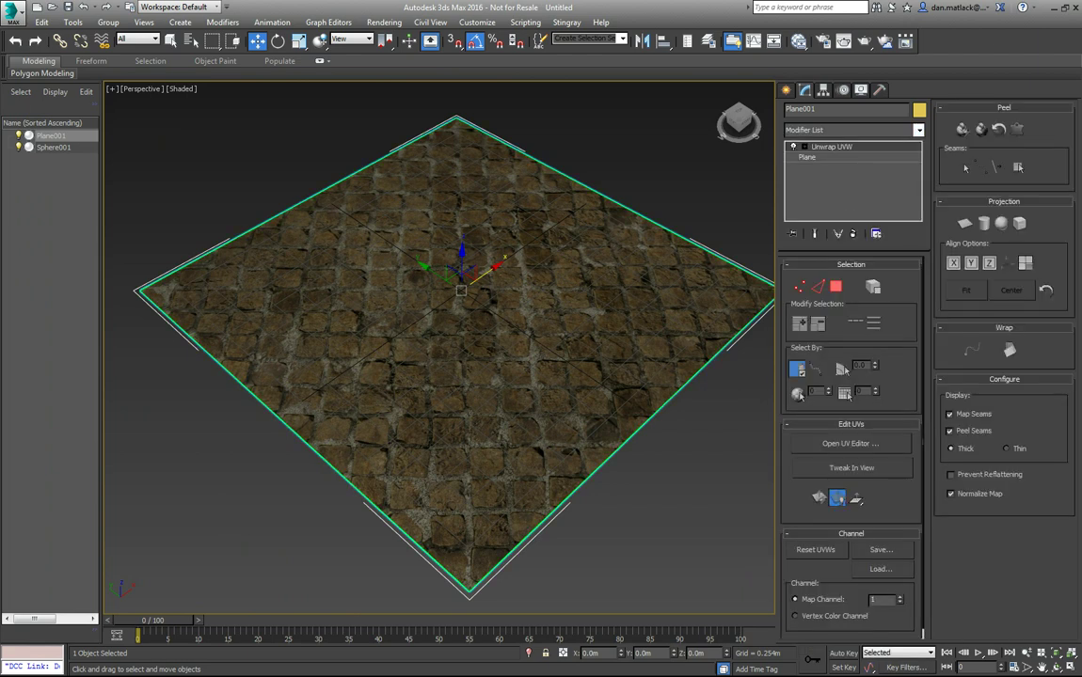
right_click(800, 146)
click(833, 258)
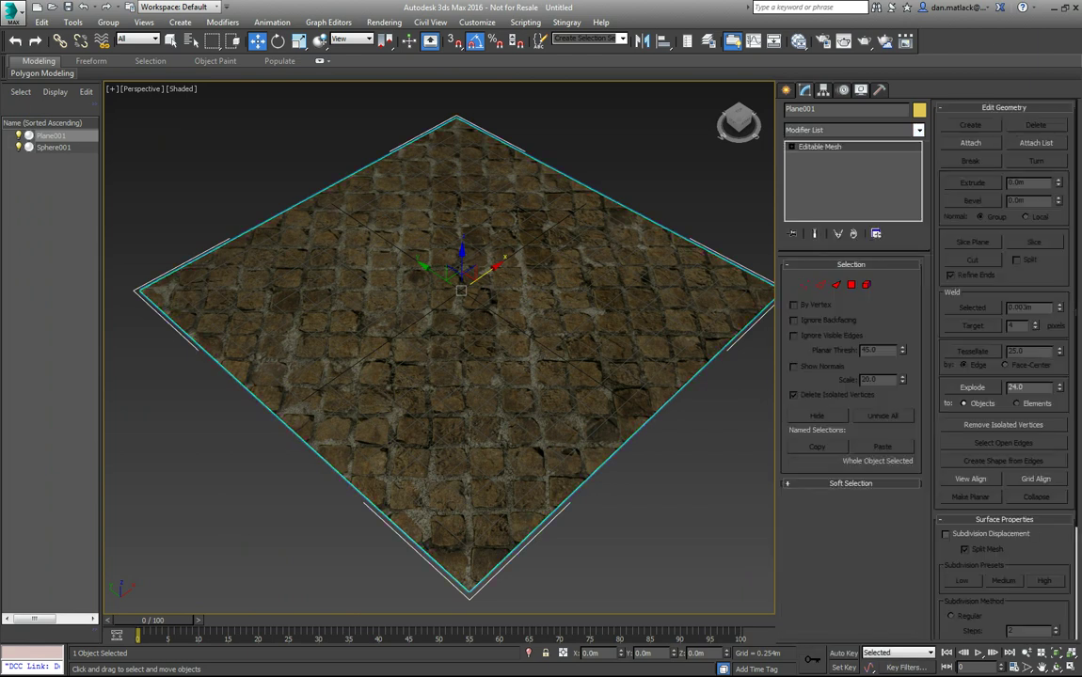
- Rename the plane object as brick_test
click(918, 130)
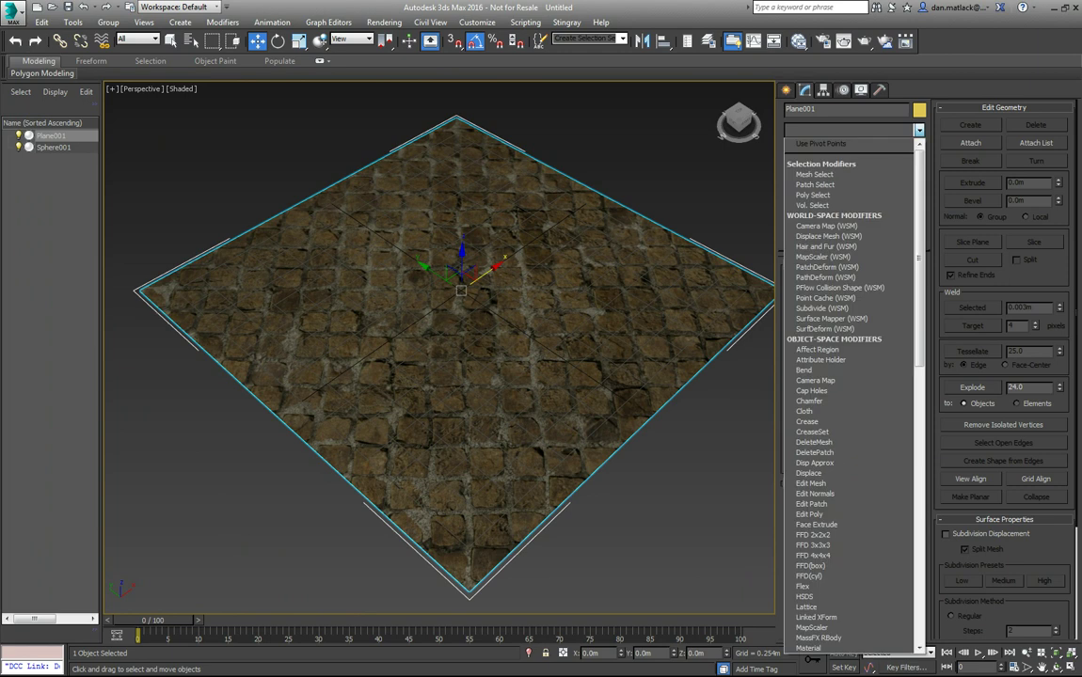
click(824, 100)
drag(823, 109, 752, 113)
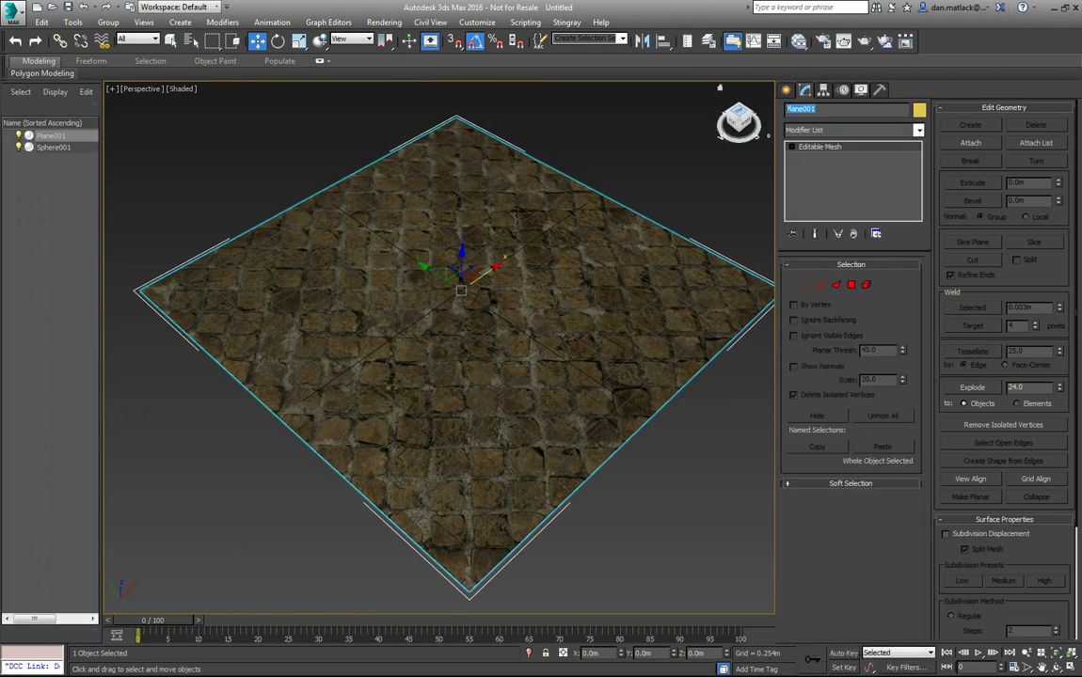
text(brbrick_test)
key(Return)
- Examine the brick surface of the plane from several angles, both close up and as a whole
alt+middle_drag(565, 310, 447, 321)
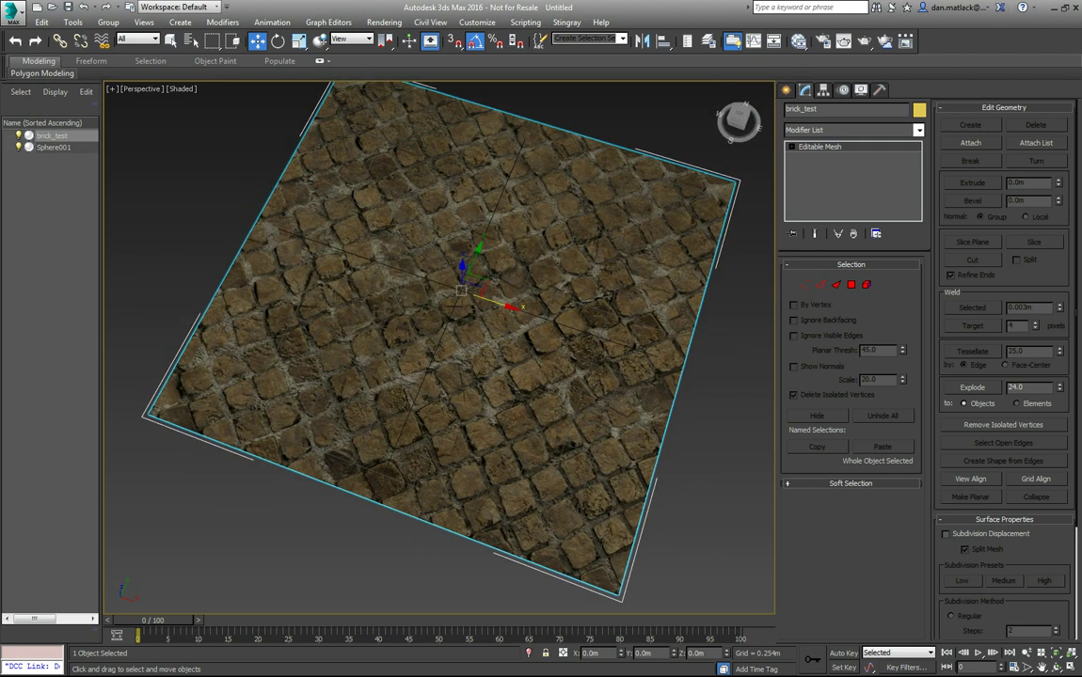
alt+middle_drag(606, 141, 564, 169)
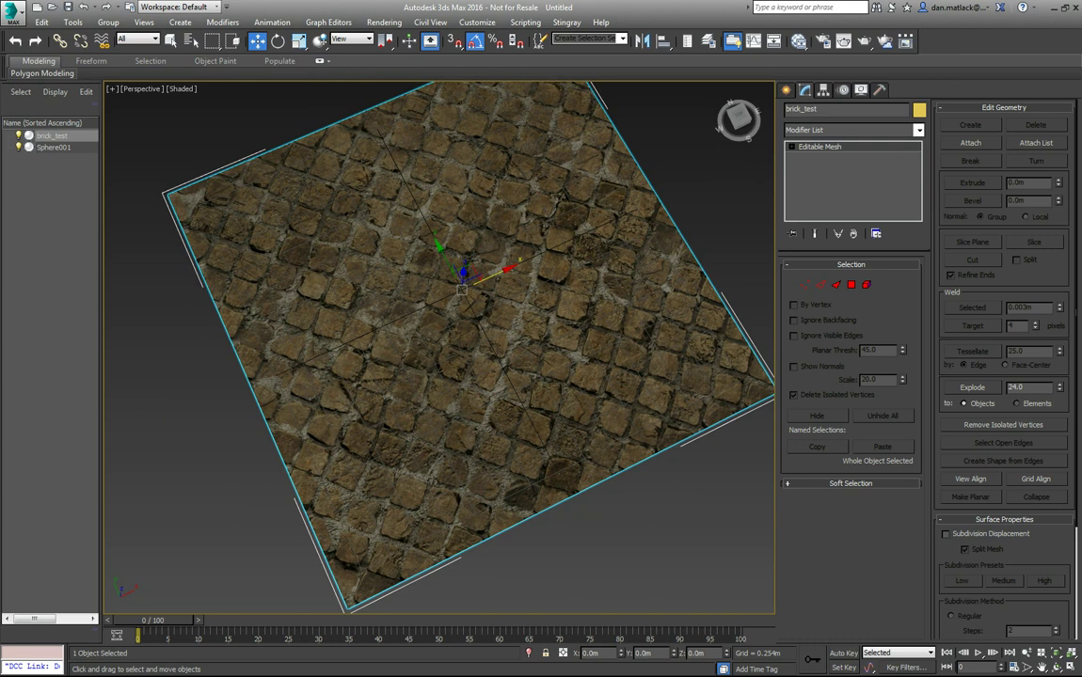
middle_drag(527, 338, 602, 340)
mouse_move(574, 165)
alt+middle_down()
mouse_move(565, 165)
mouse_move(583, 170)
alt+middle_up()
alt+middle_drag(447, 334, 487, 297)
scroll(445, 310, up, 4)
scroll(487, 296, down, 3)
scroll(488, 297, up, 5)
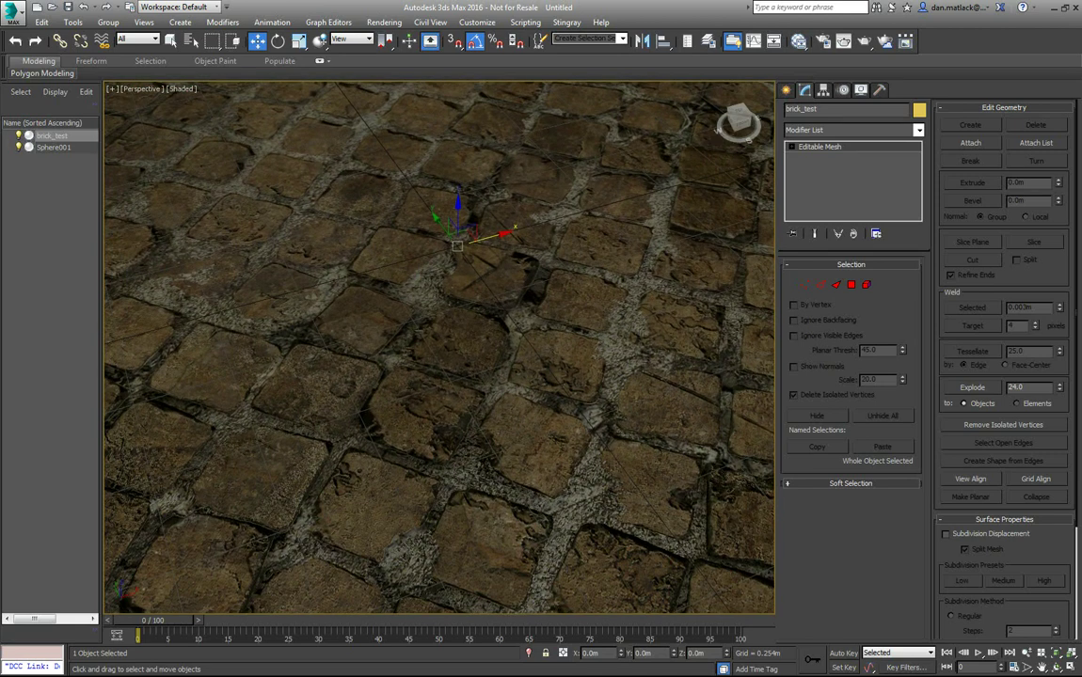
scroll(489, 296, down, 6)
- Export the scene as FBX to the Desktop under floor_brick_test.FBX, replacing the existing file
click(13, 12)
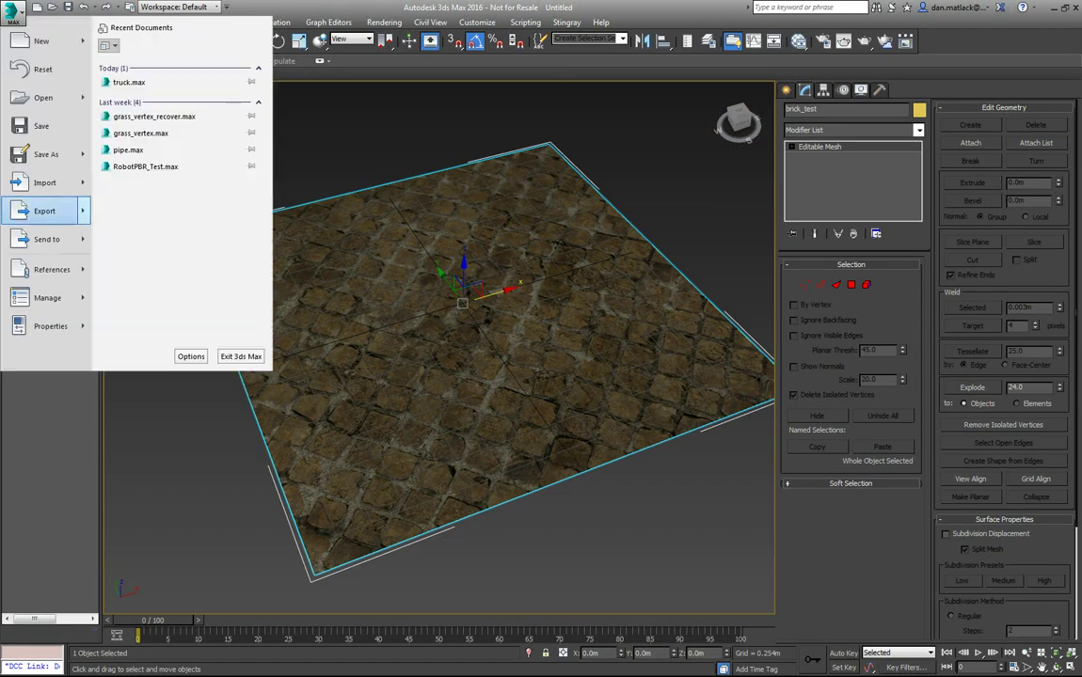
click(44, 211)
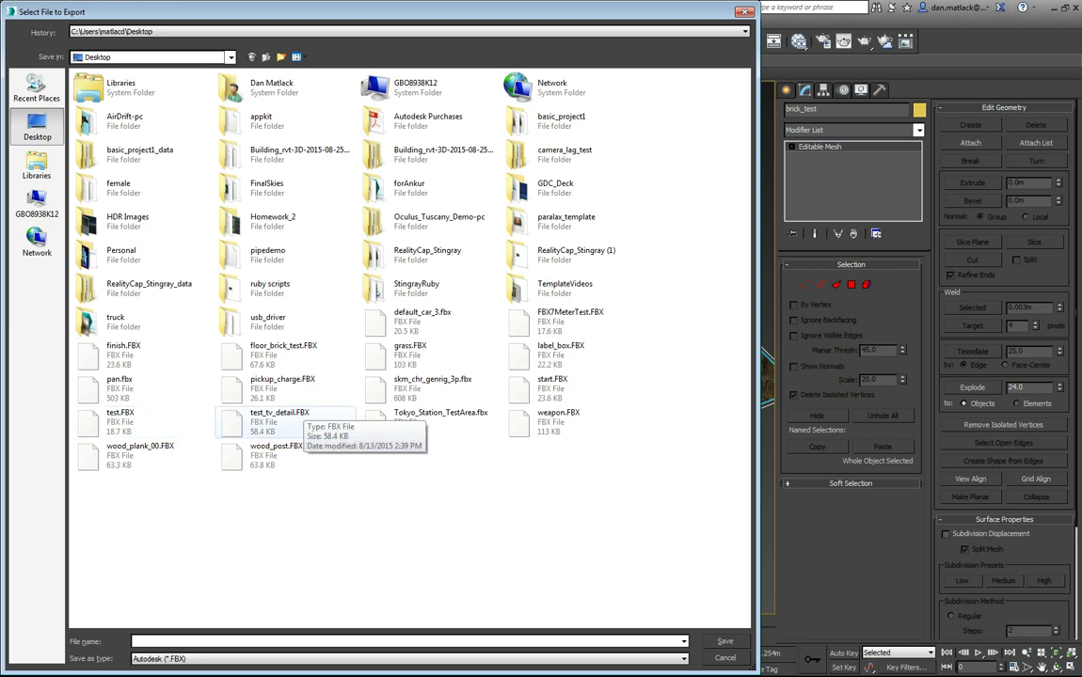
double_click(278, 354)
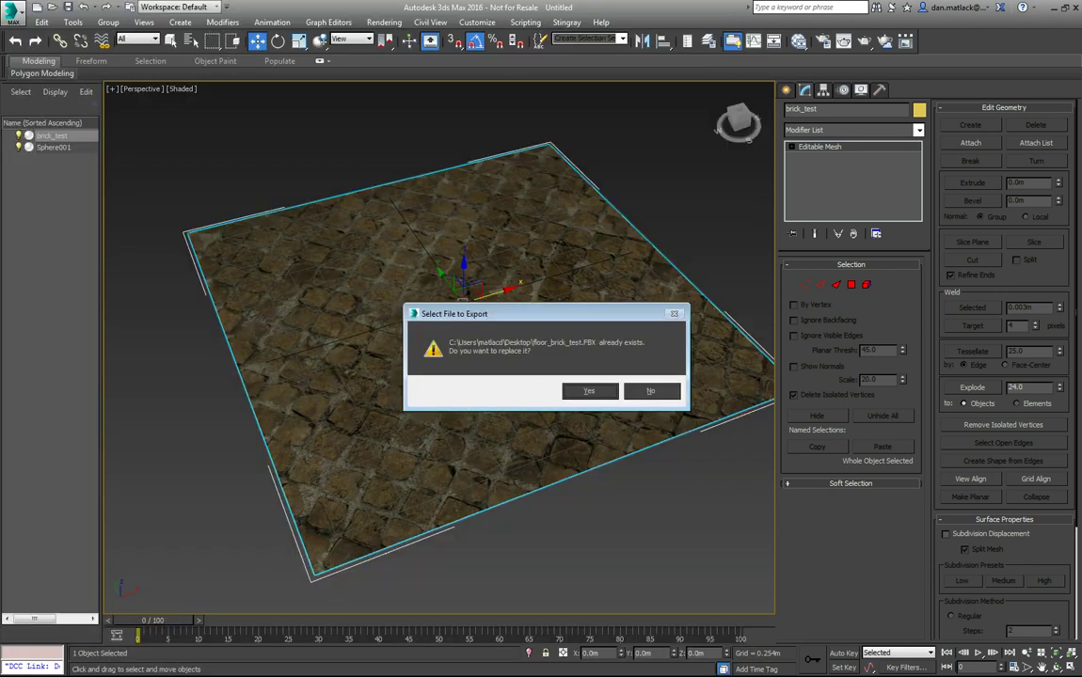
key(Return)
key(Return)
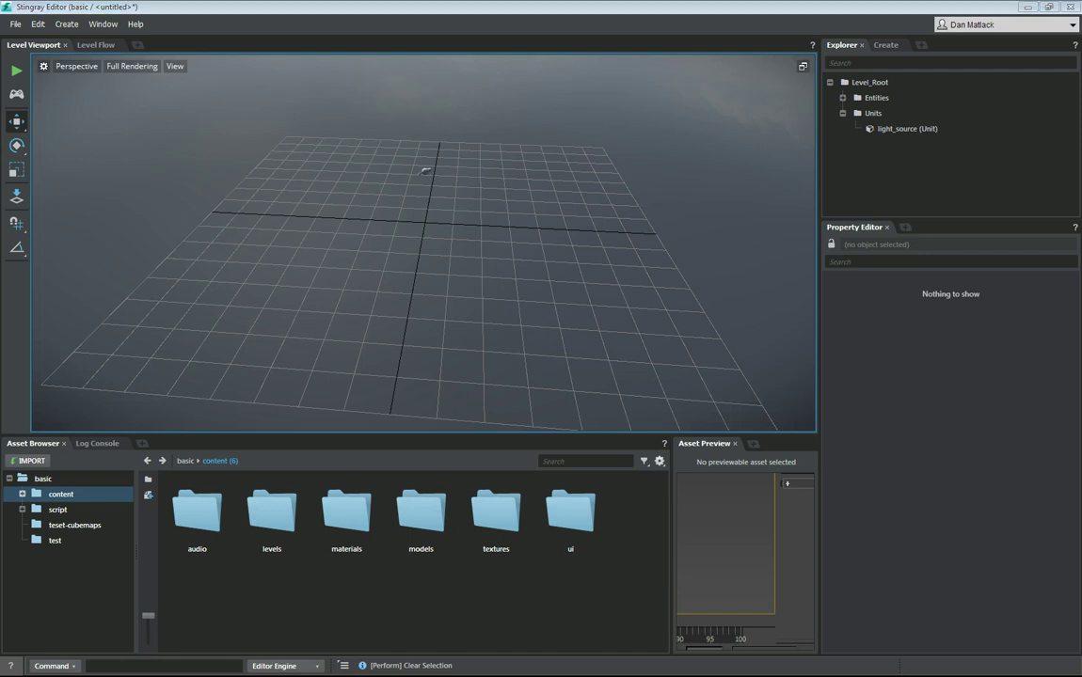
- Switch to Stingray, import floor_brick_test.FBX into the content folder with the default FBX options, and inspect the imported brick_test material's settings
drag(451, 523, 302, 610)
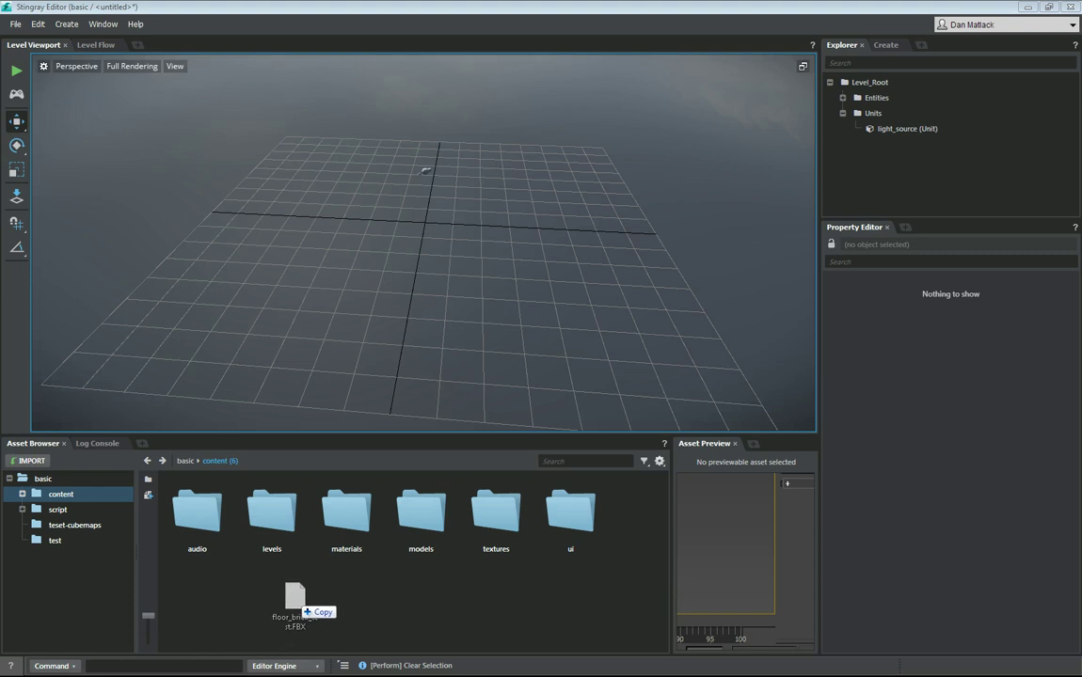
drag(302, 610, 302, 610)
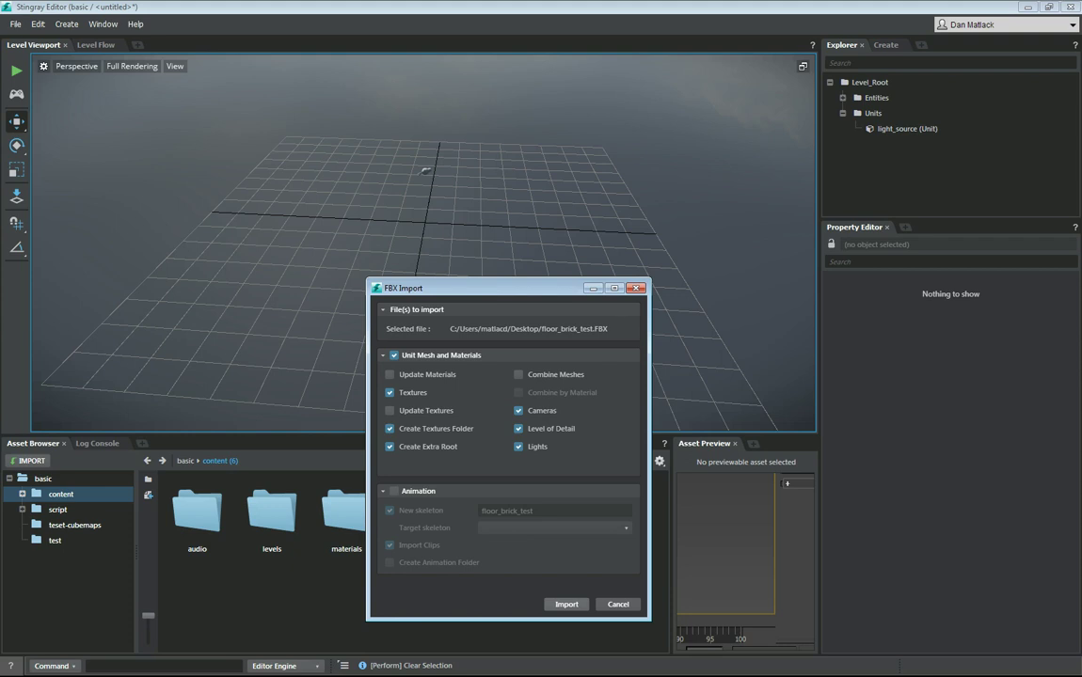
click(567, 604)
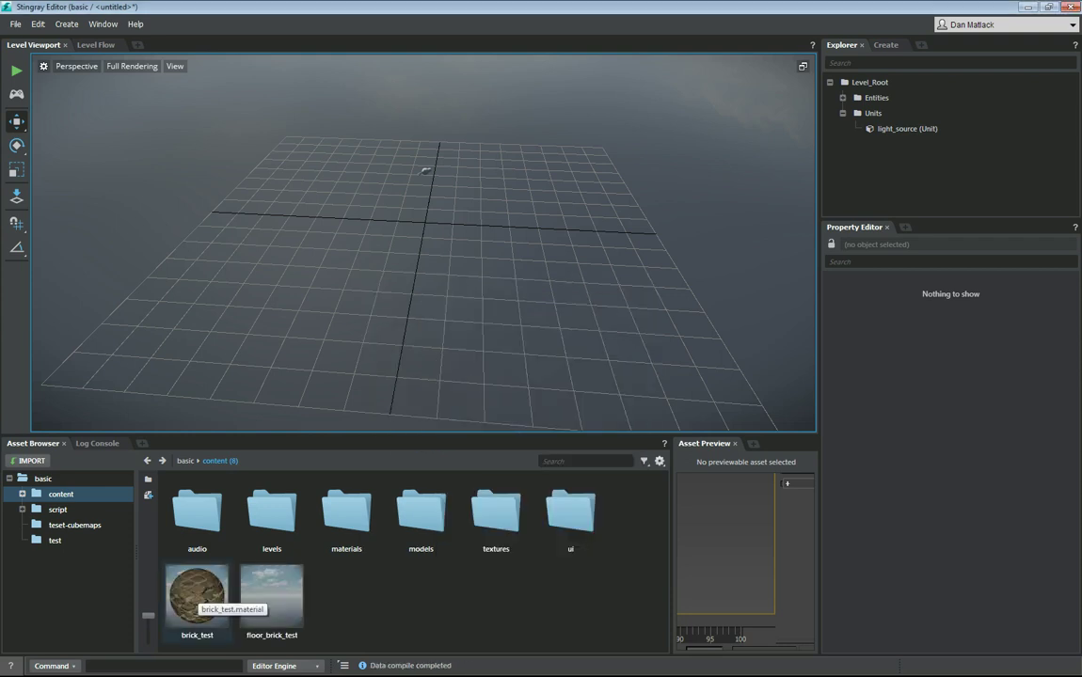
click(196, 592)
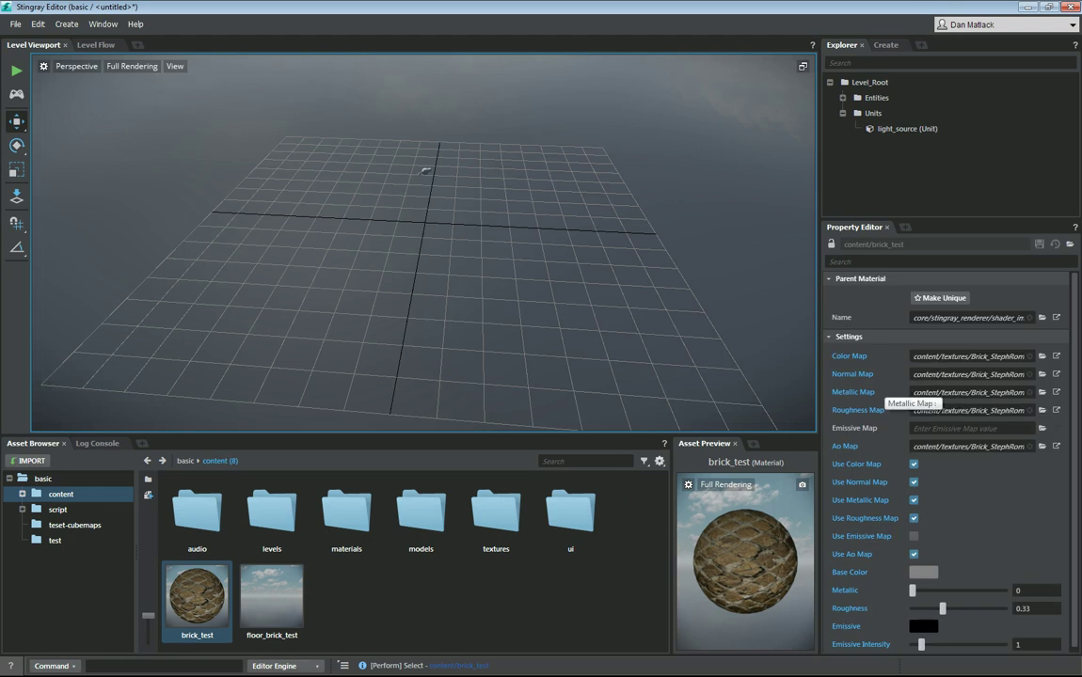
drag(1074, 405, 1074, 416)
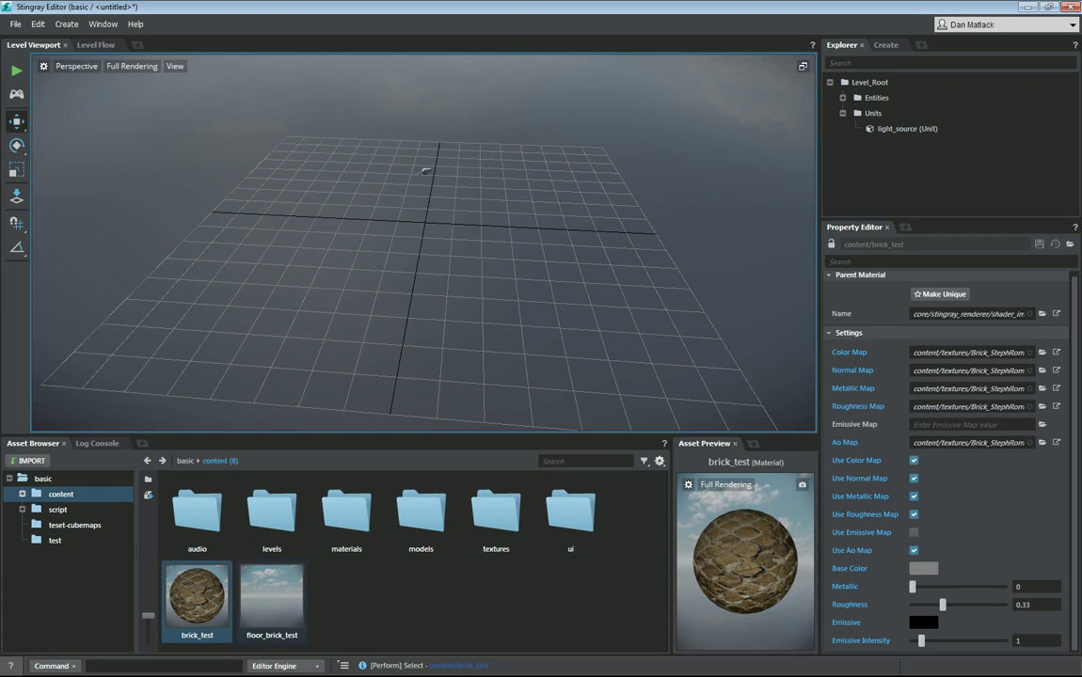
- Place the floor_brick_test unit in the level near the centre of the grid
click(272, 598)
drag(272, 598, 427, 226)
click(272, 598)
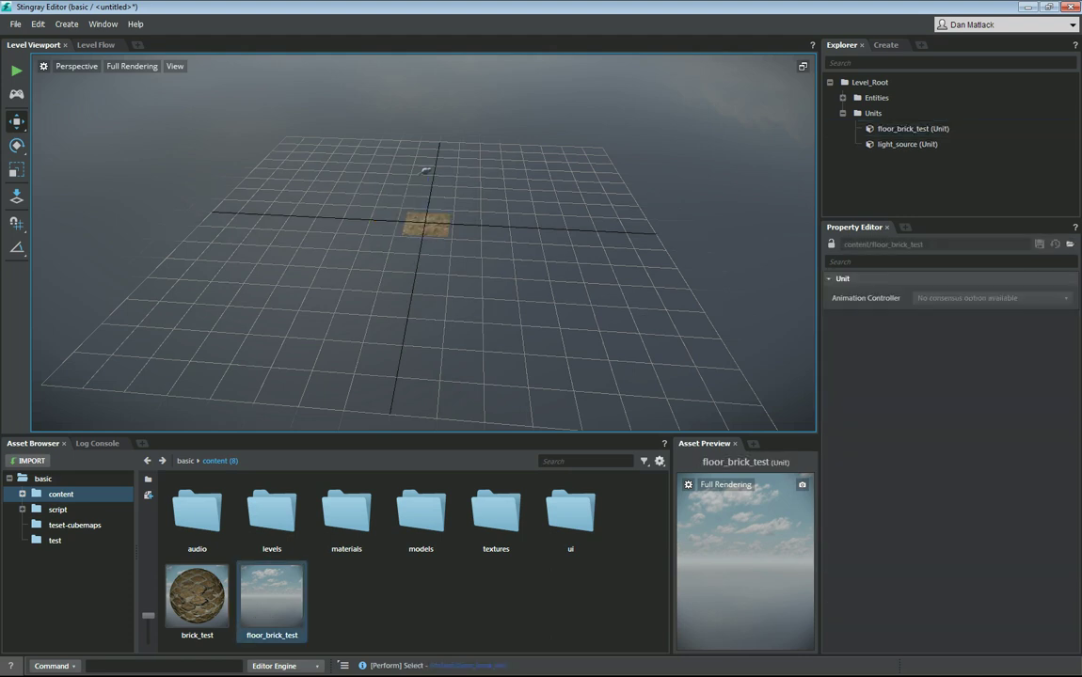
- Frame the placed brick floor unit and examine its surface from several angles
click(427, 223)
scroll(427, 226, up, 2)
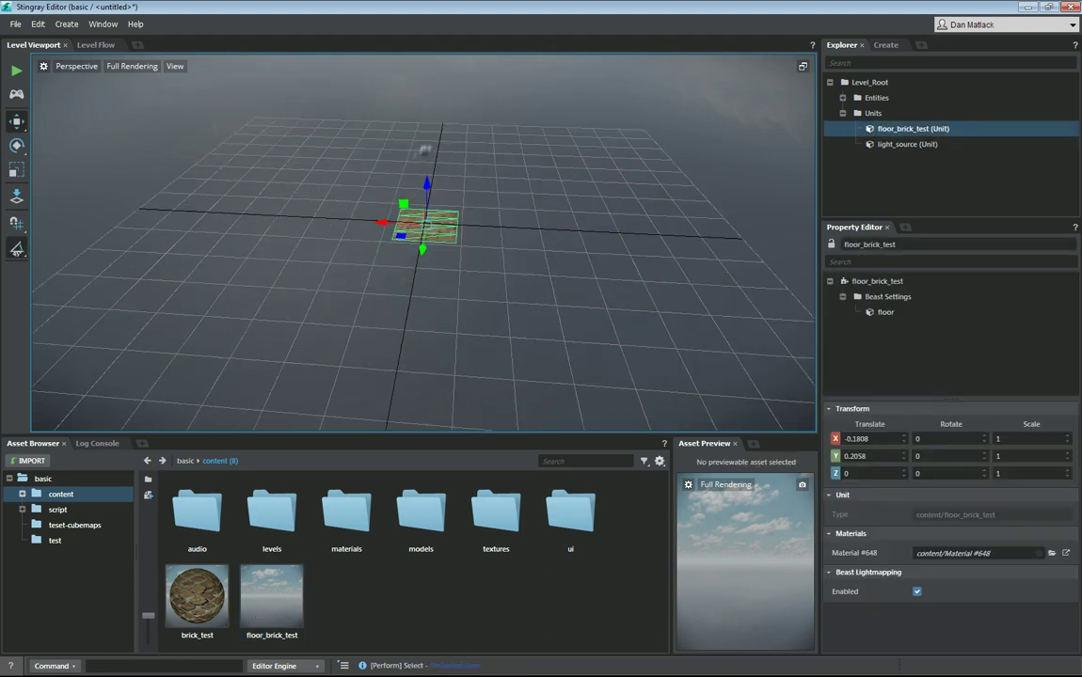
key(f)
alt+middle_drag(423, 243, 428, 226)
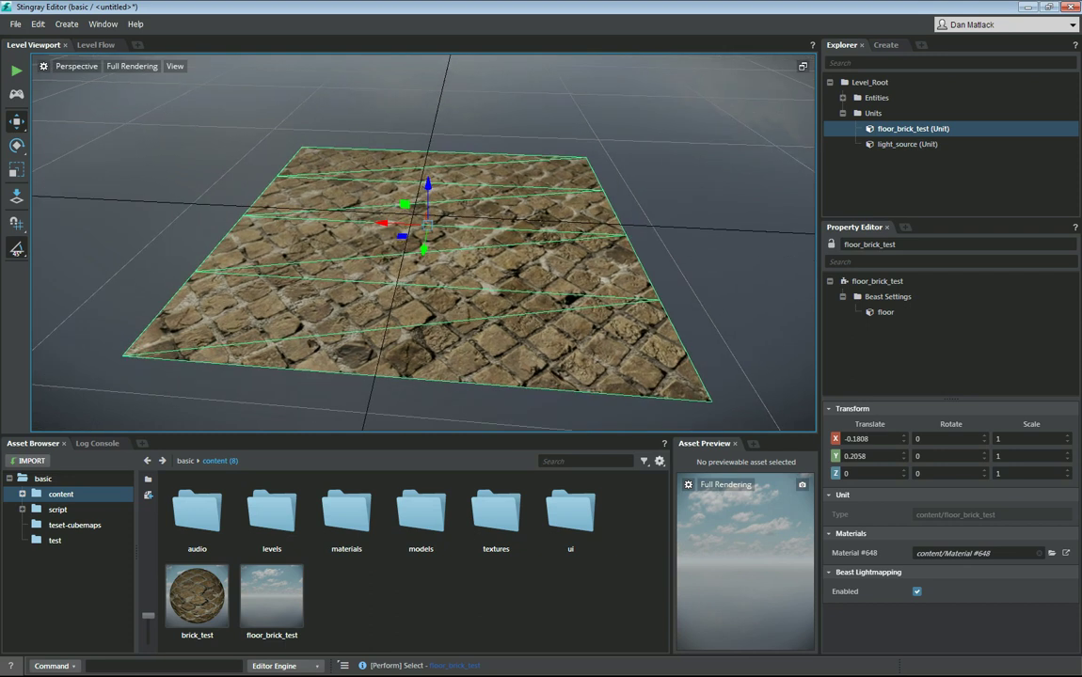
right_drag(428, 226, 510, 277)
click(611, 343)
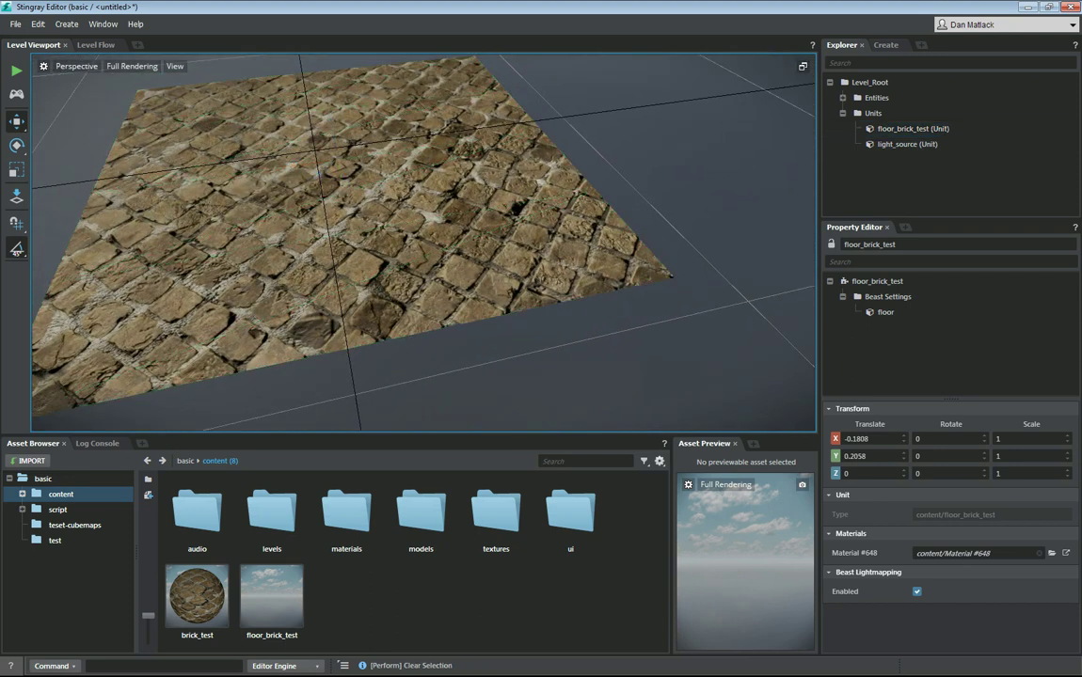
right_drag(612, 343, 597, 311)
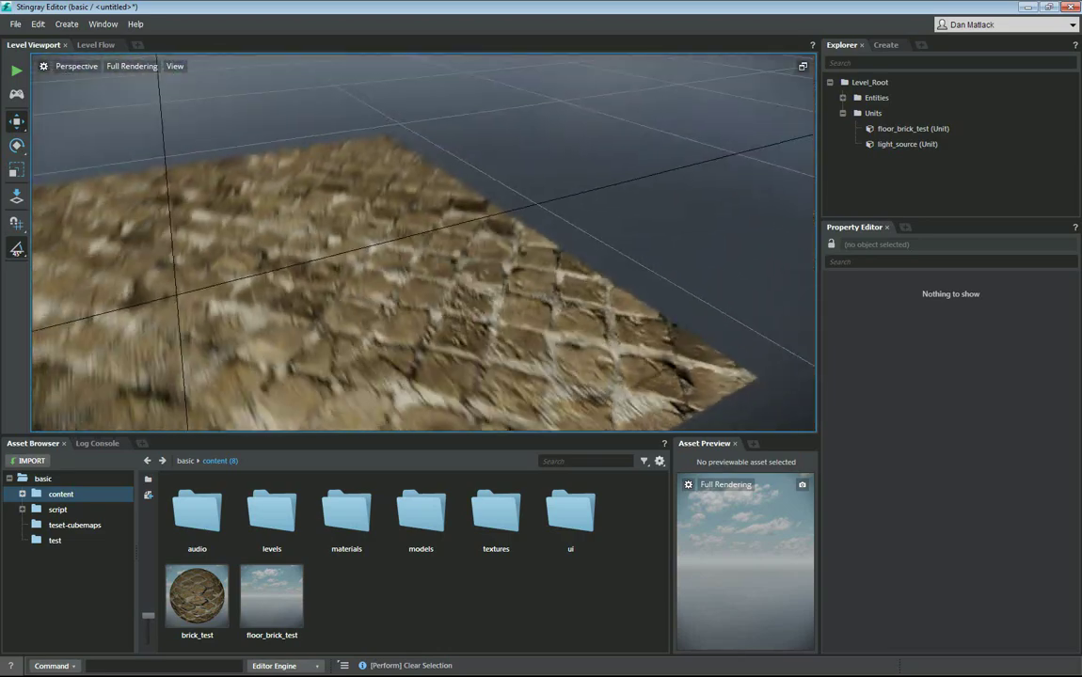
alt+drag(513, 235, 527, 268)
click(527, 268)
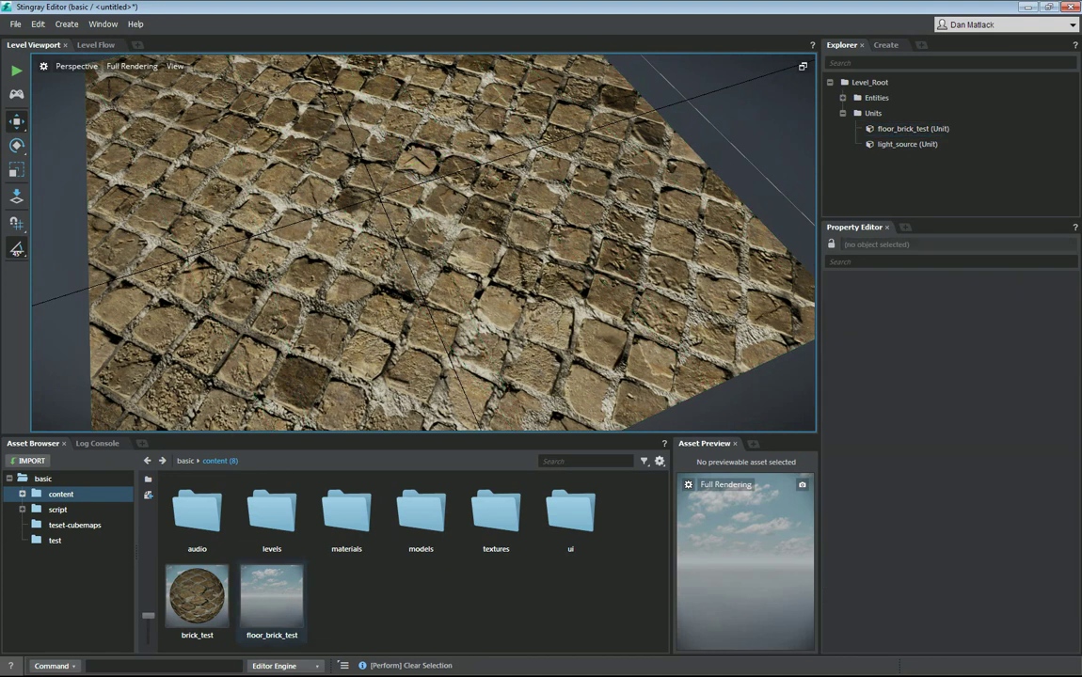
- Make the brick_test material unique and open its shader graph to review the nodes, closing the graph when done
click(197, 595)
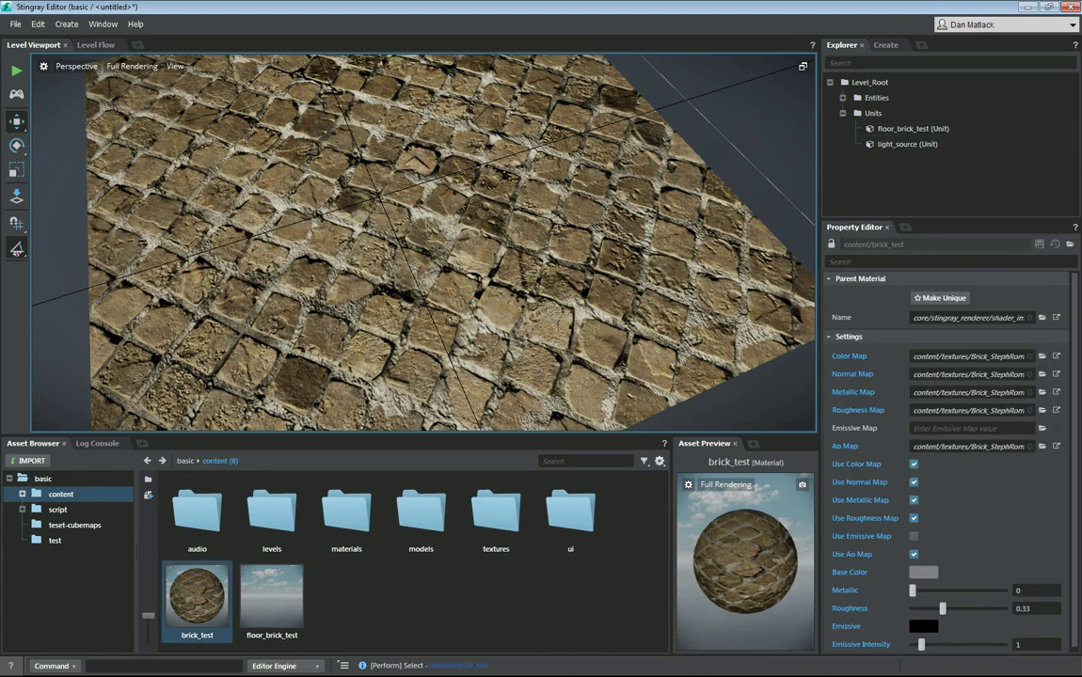
click(941, 298)
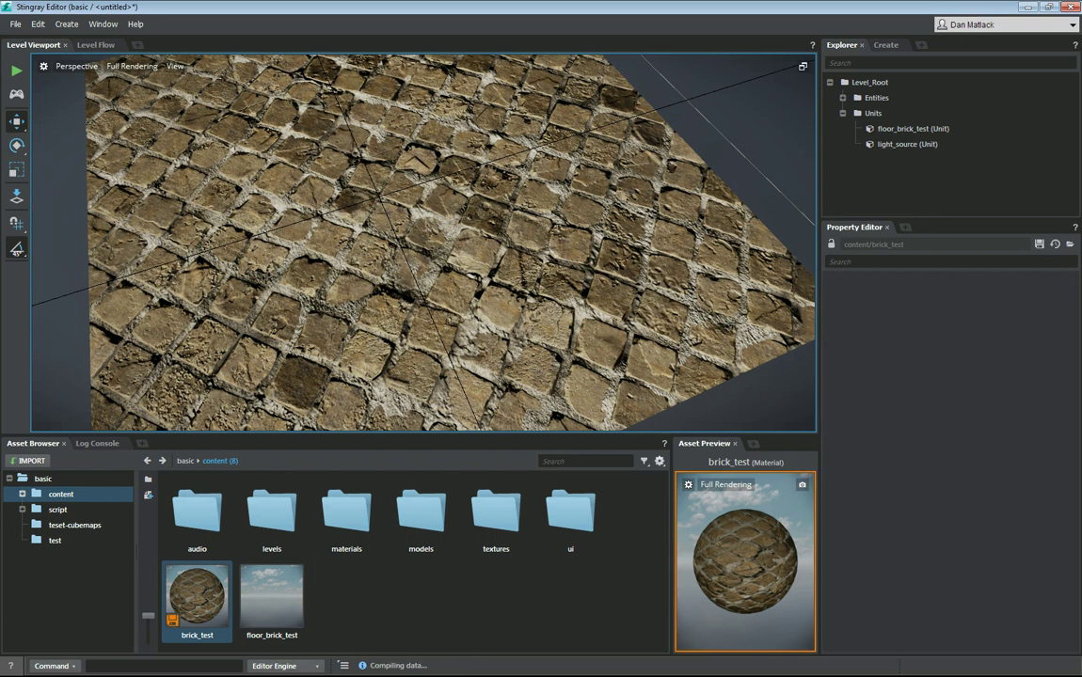
click(950, 298)
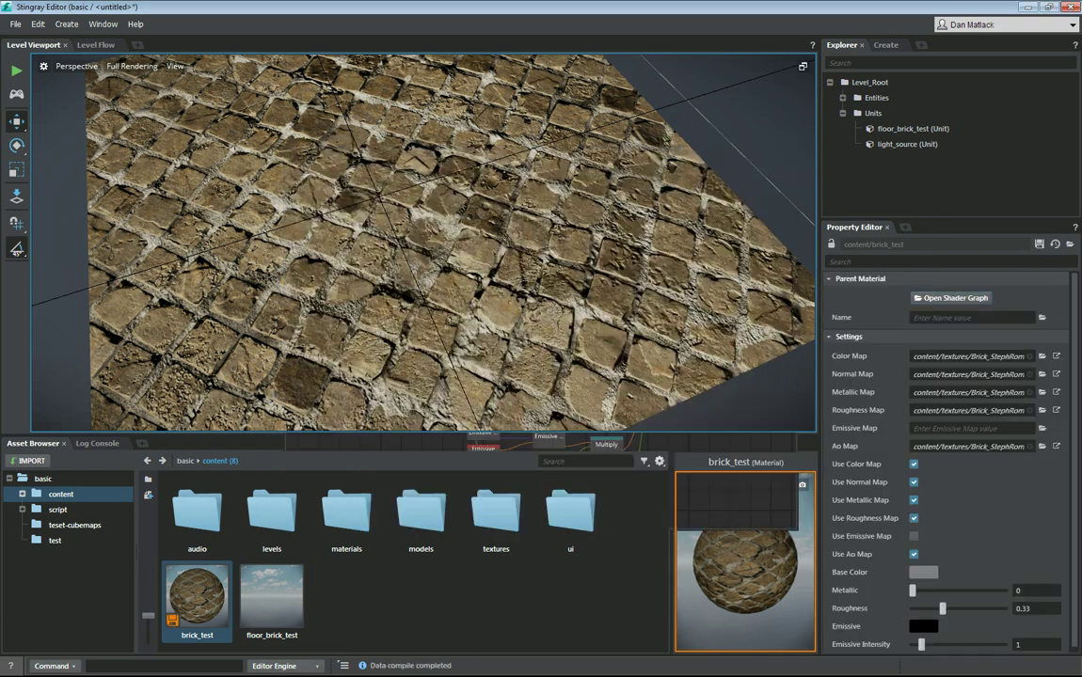
drag(541, 151, 445, 124)
scroll(446, 315, down, 1)
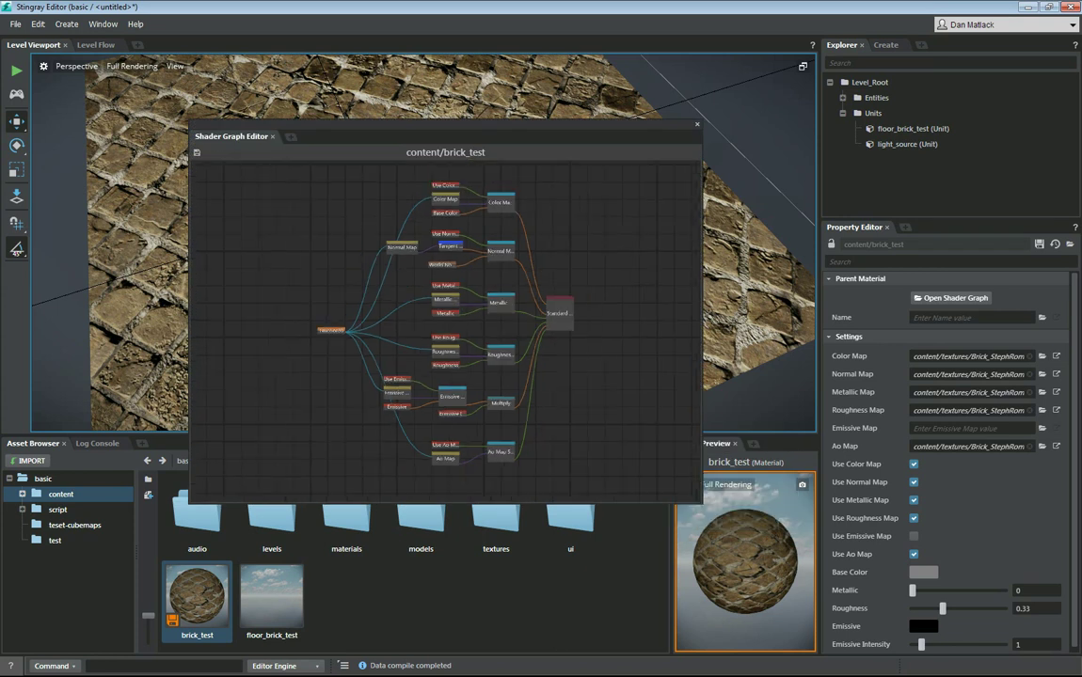
click(697, 124)
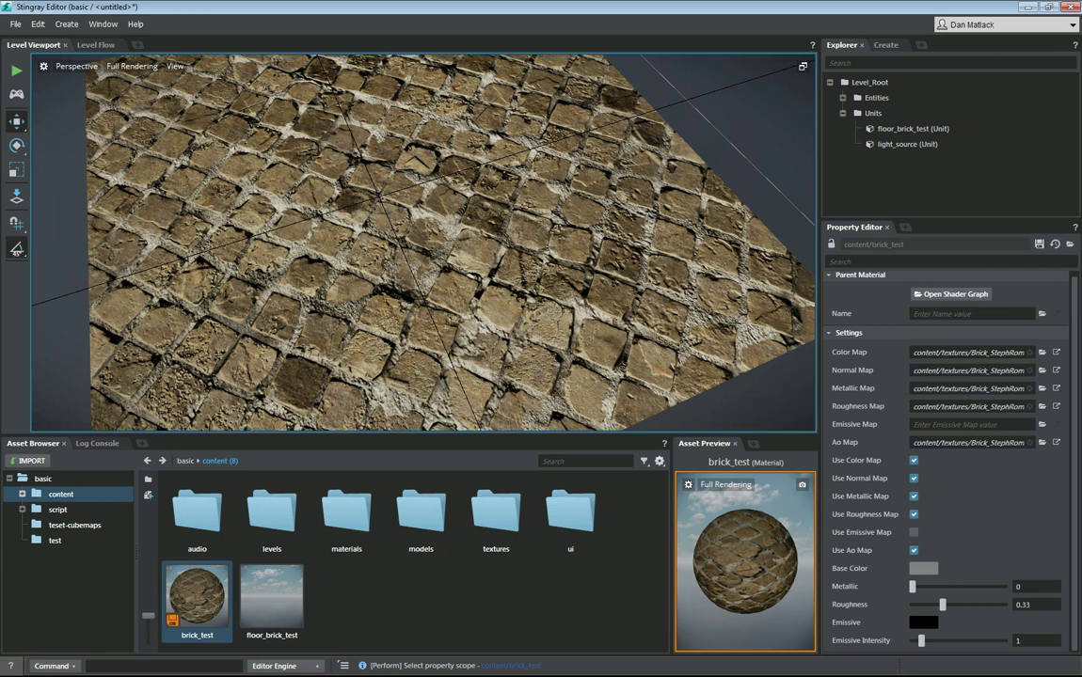
- Compare the floor with the brick_test color map and the metallic map each switched off and back on
click(914, 461)
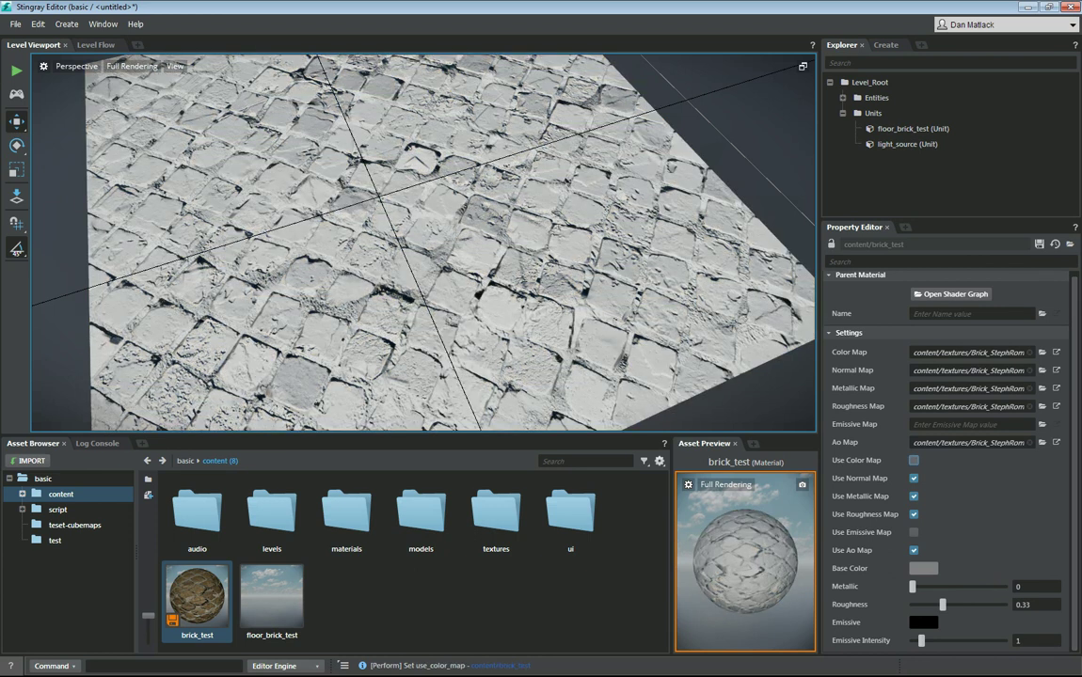
click(912, 460)
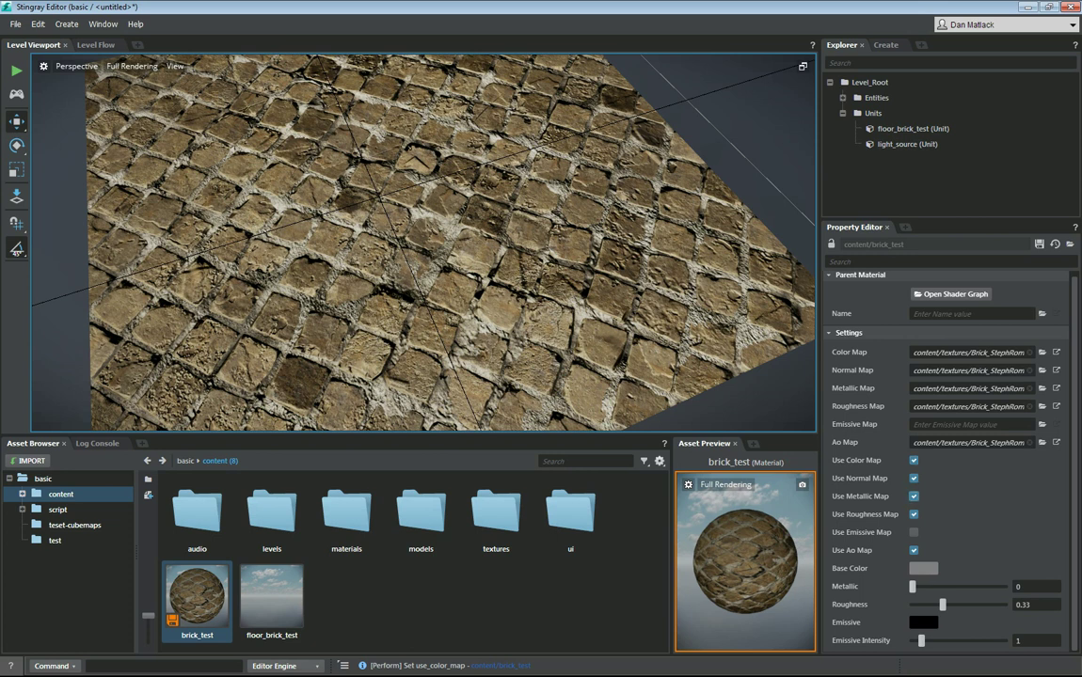
click(913, 497)
mouse_move(423, 243)
right_down()
mouse_move(424, 301)
mouse_move(414, 230)
right_up()
key(w)
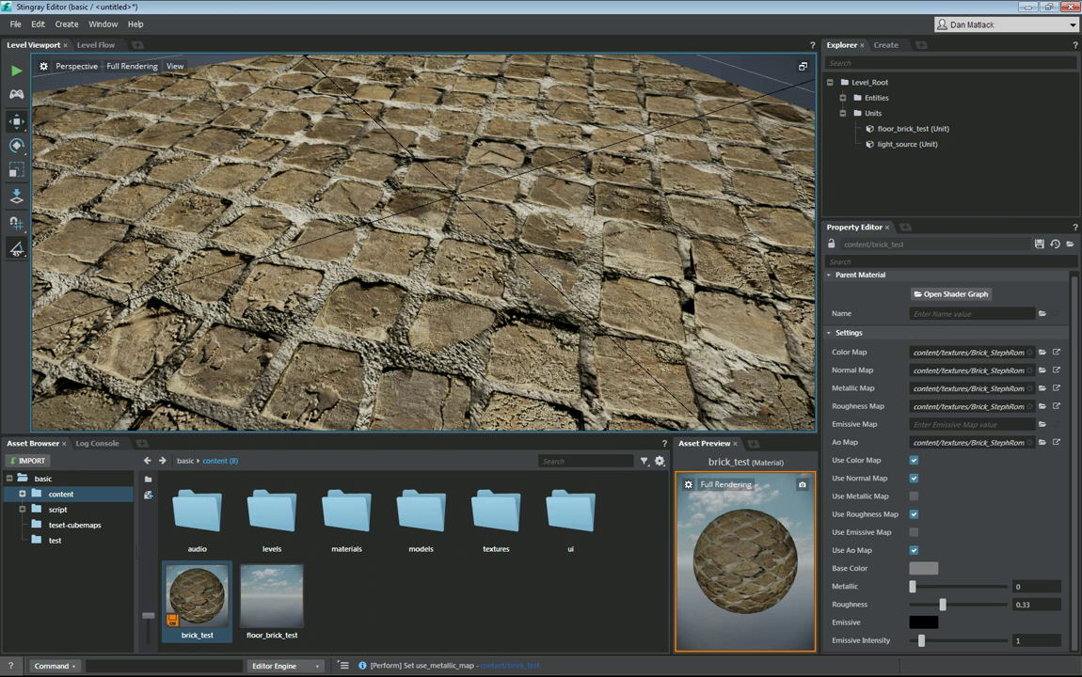
mouse_move(913, 587)
mouse_down()
mouse_move(1004, 586)
mouse_move(912, 587)
mouse_up()
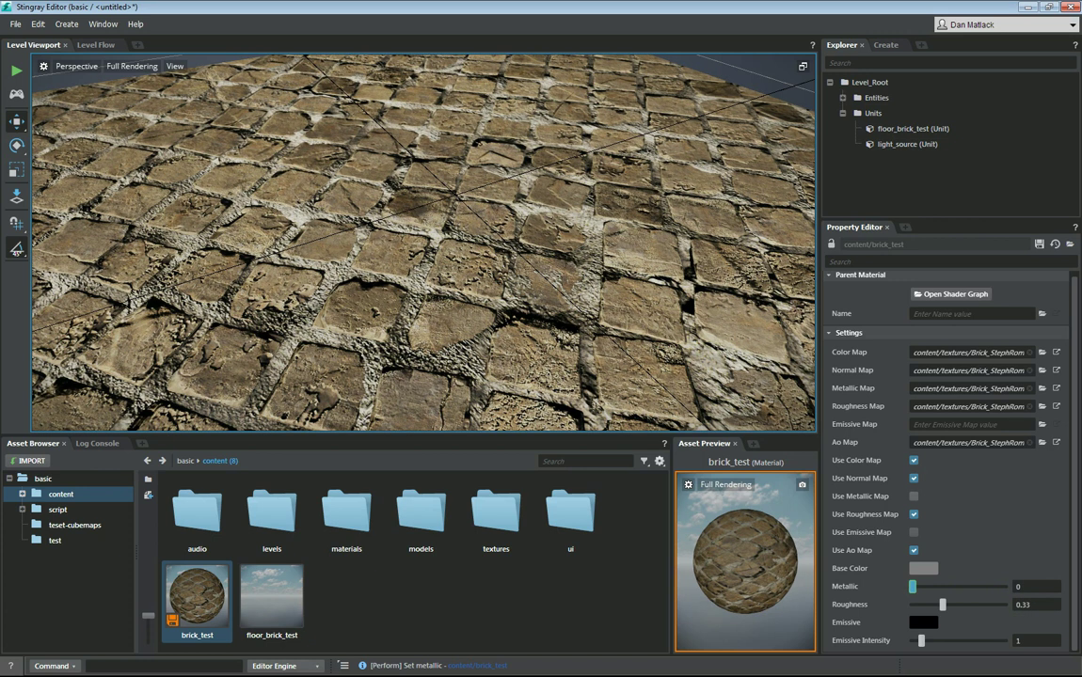
click(914, 496)
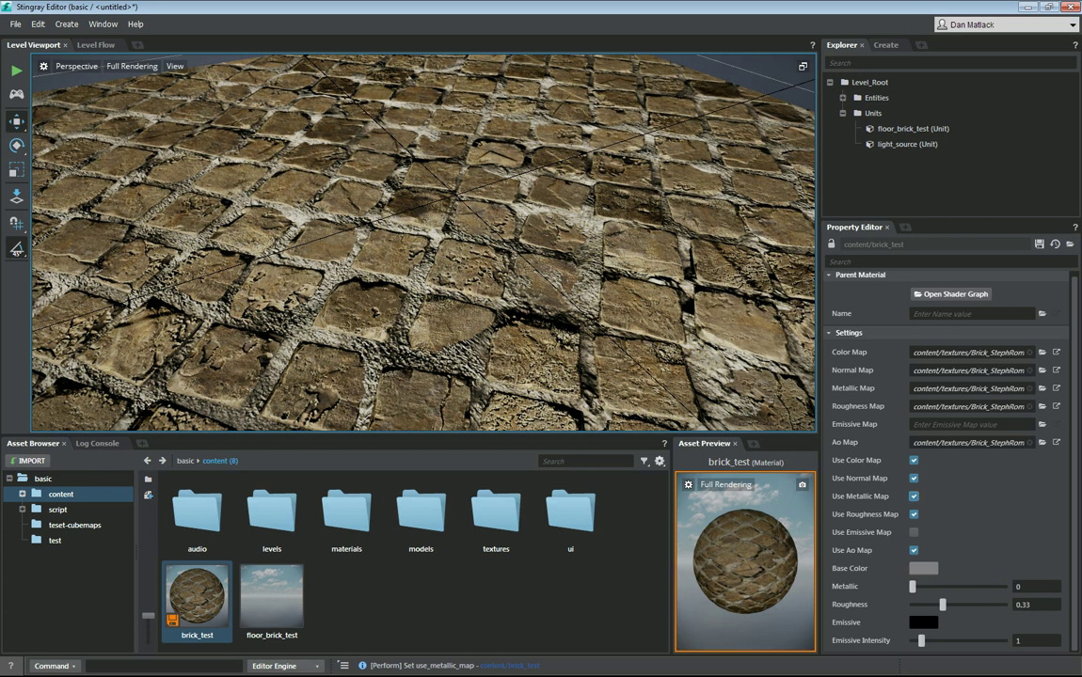
- Disable the brick_test roughness map, set Roughness to 0, and hide the grid to check the floor's reflections at a low angle
click(914, 513)
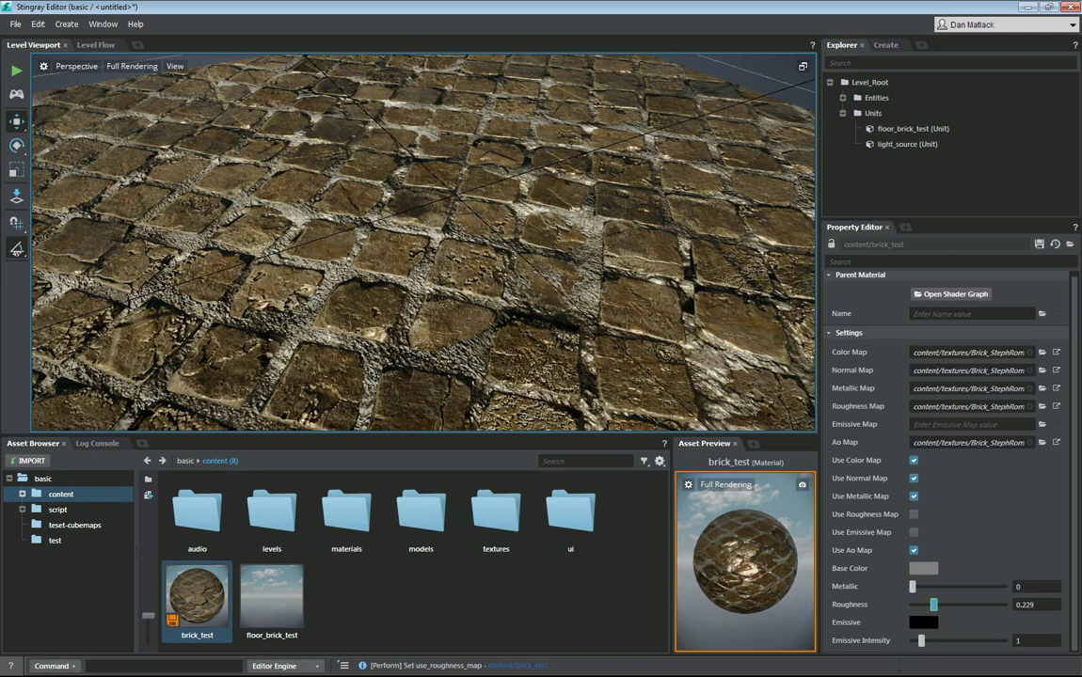
click(911, 604)
alt+drag(423, 245, 508, 217)
key(g)
alt+drag(424, 245, 404, 218)
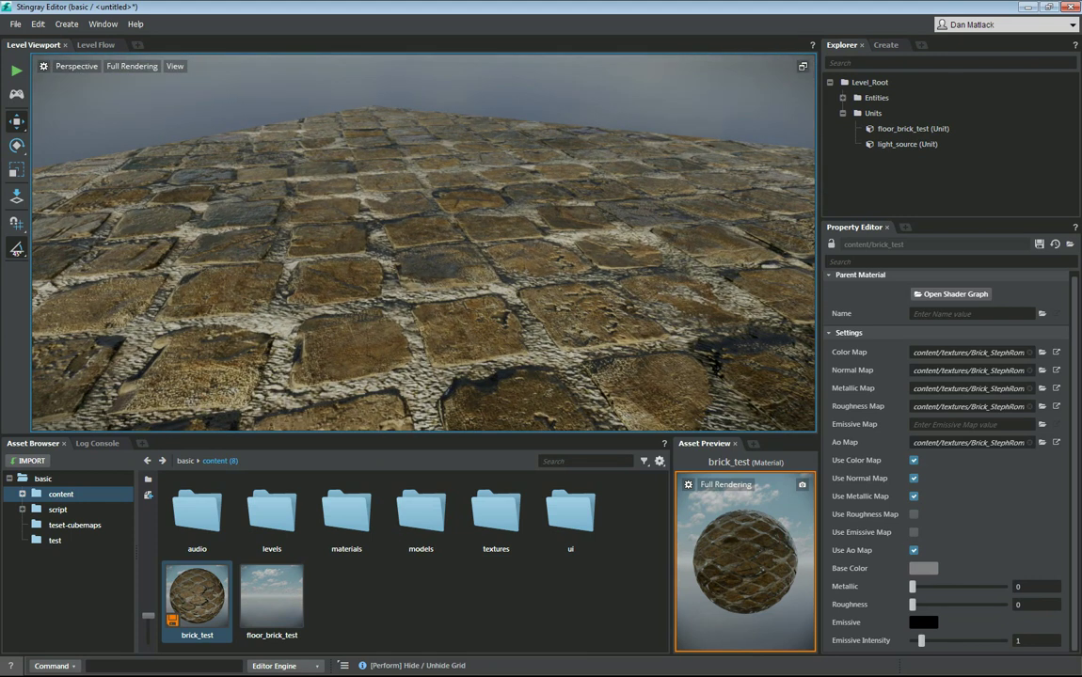
- Re-enable the brick_test roughness map and check the whole brick floor
click(914, 514)
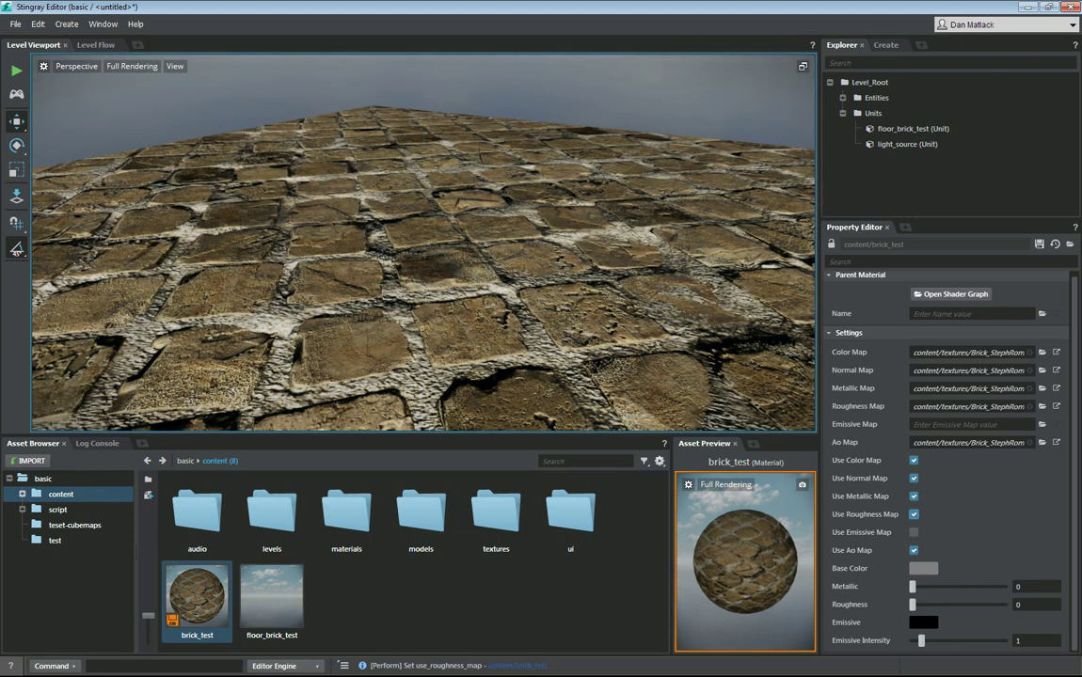
mouse_move(423, 245)
alt+mouse_down()
mouse_move(428, 268)
mouse_move(494, 301)
mouse_move(452, 273)
mouse_move(414, 282)
mouse_move(428, 263)
alt+mouse_up()
scroll(423, 245, down, 5)
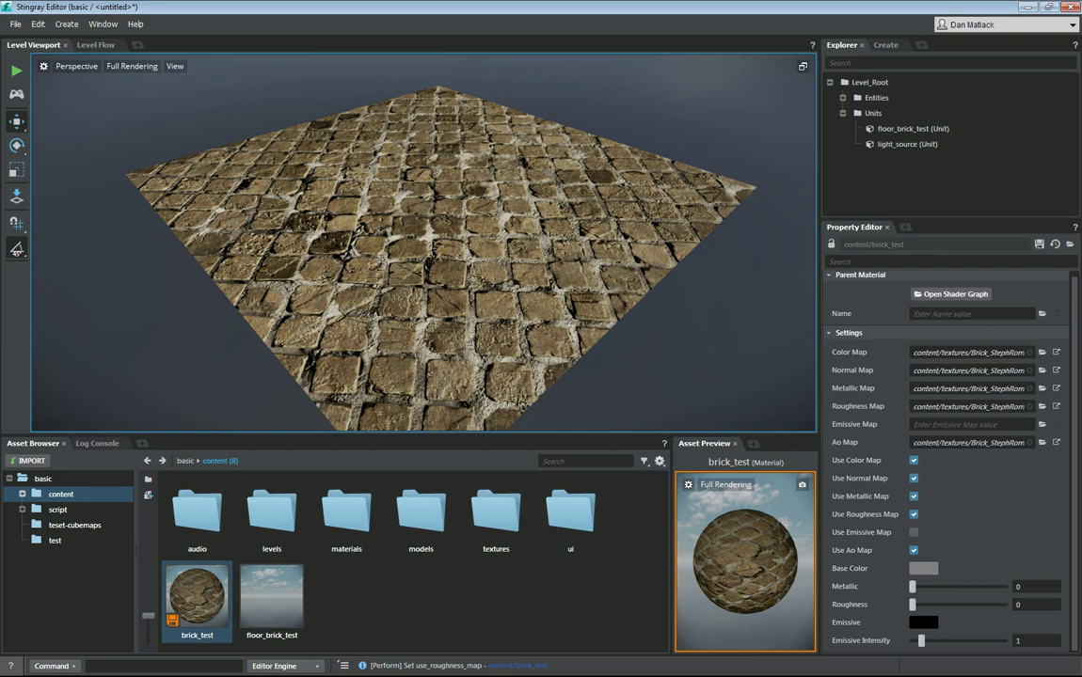
- Review the available asset actions for floor_brick_test, such as sending it to 3ds Max, without applying any
click(272, 595)
right_click(271, 593)
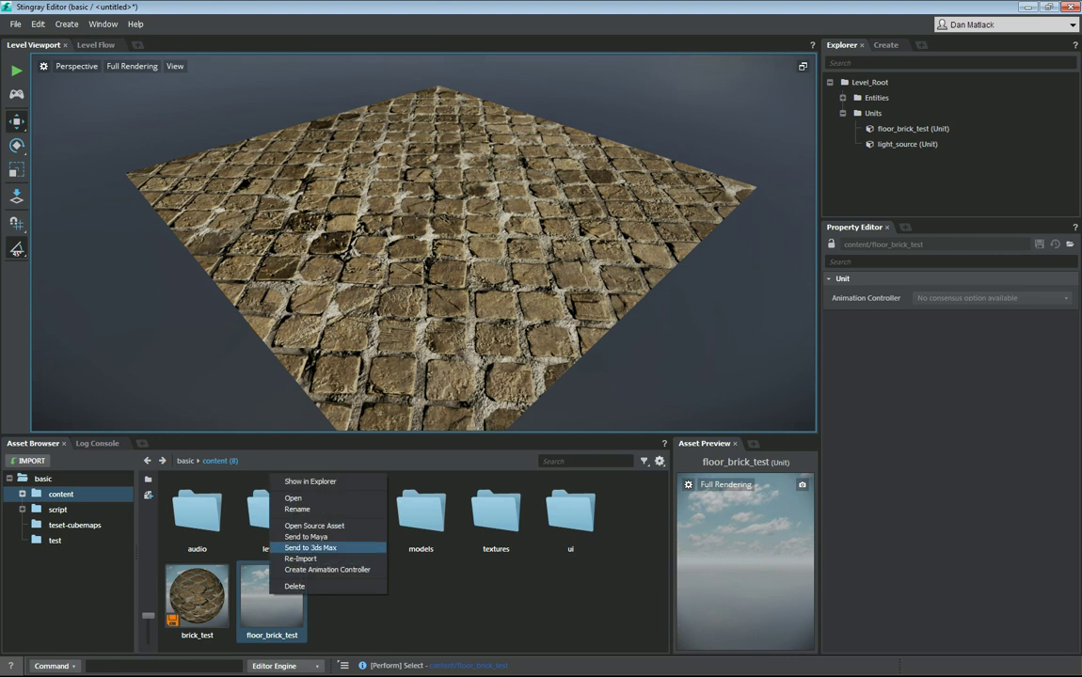
key(Escape)
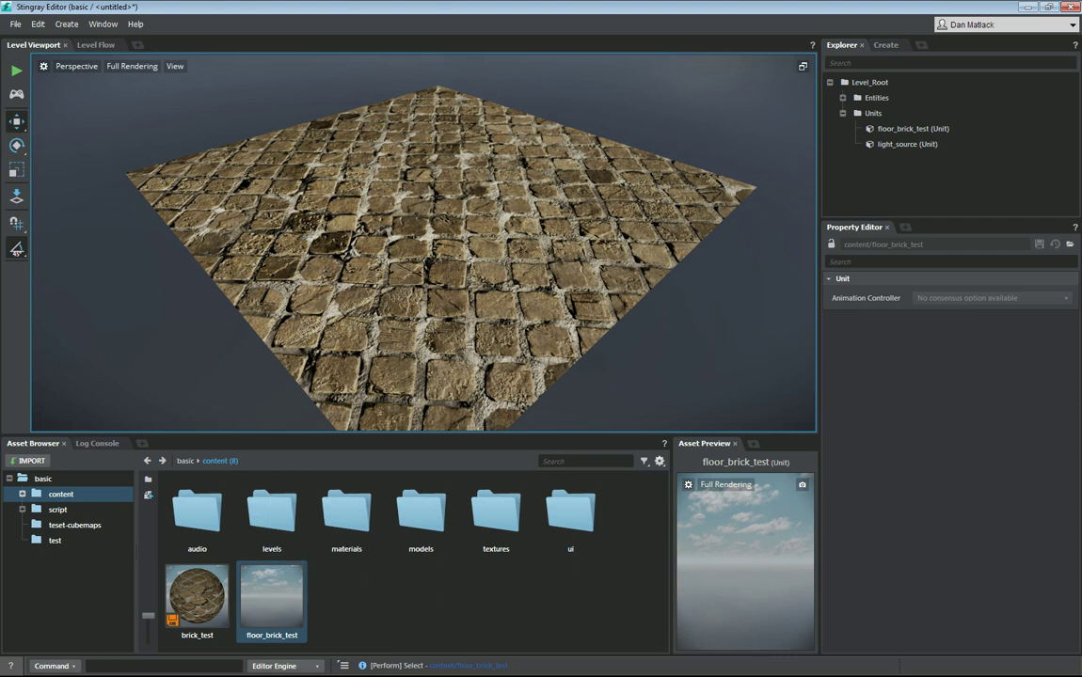